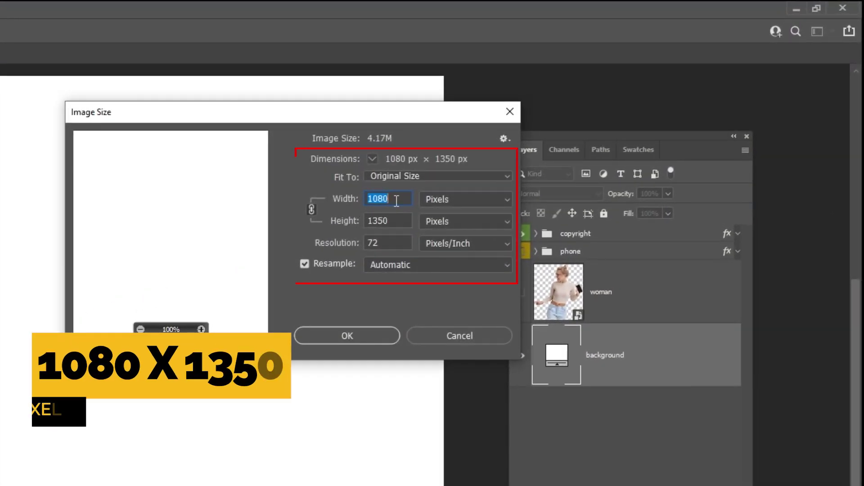
- Check the canvas size, then fill the background layer with blue #0043e1
{"action": "left_click", "coordinate": [399, 200]}
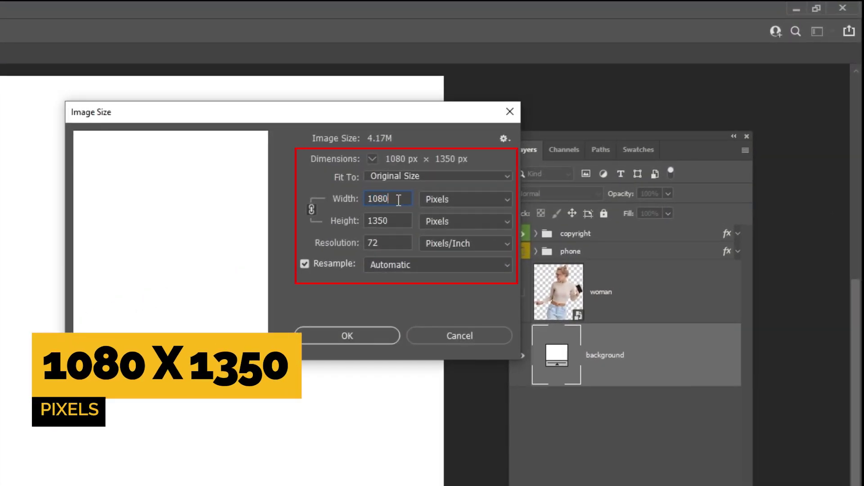
{"action": "left_click", "coordinate": [425, 337]}
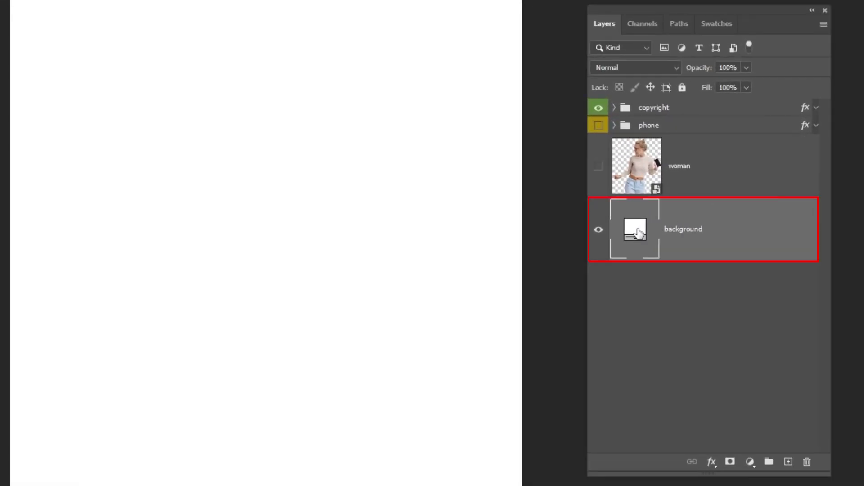
{"action": "double_click", "coordinate": [638, 232]}
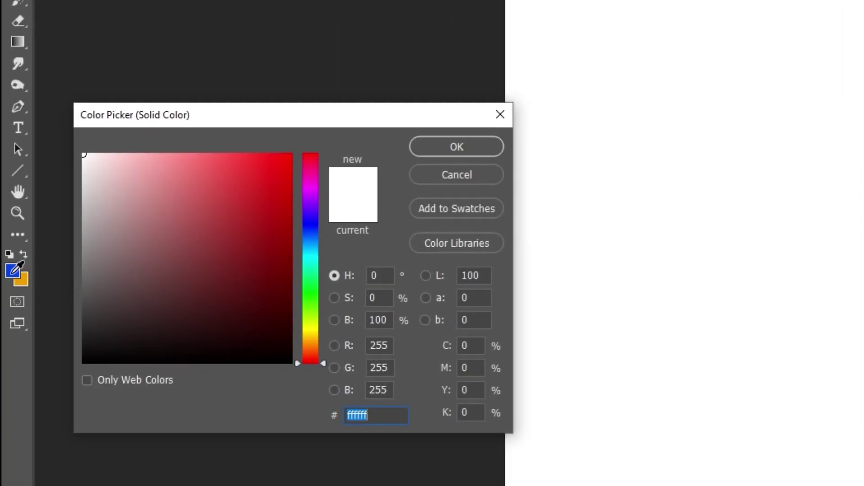
{"action": "type", "text": "0043e1"}
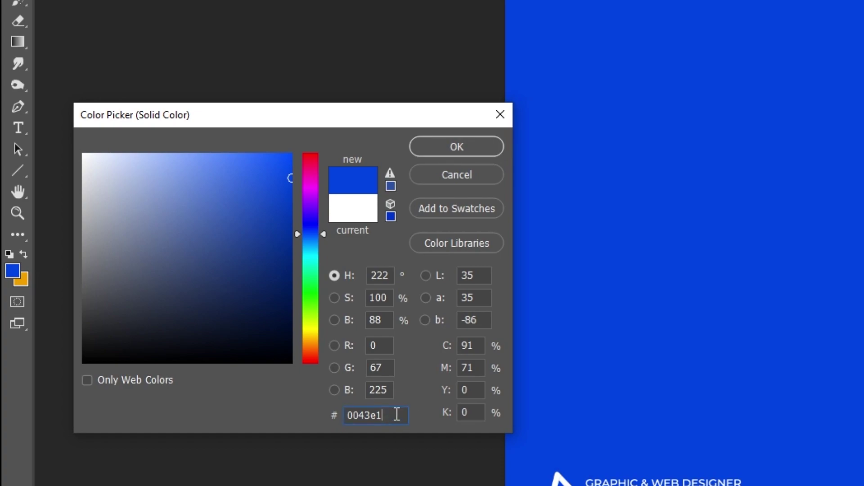
{"action": "left_click", "coordinate": [469, 147]}
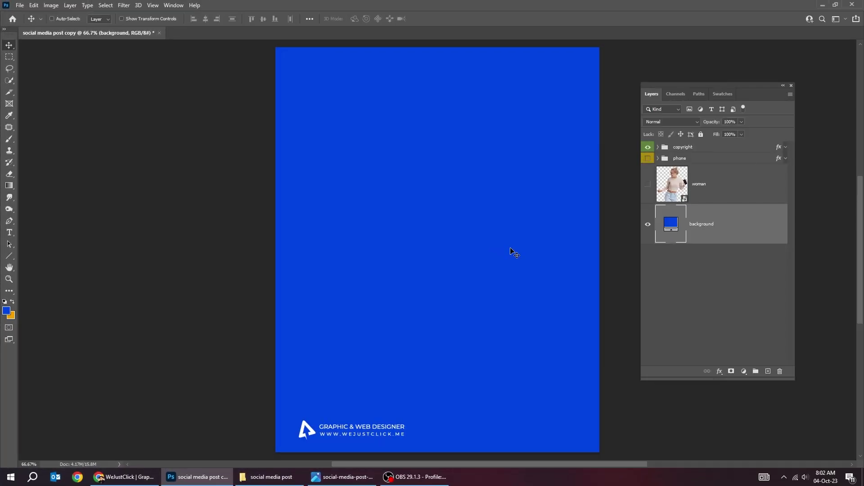
{"action": "key", "text": "alt+bracketright"}
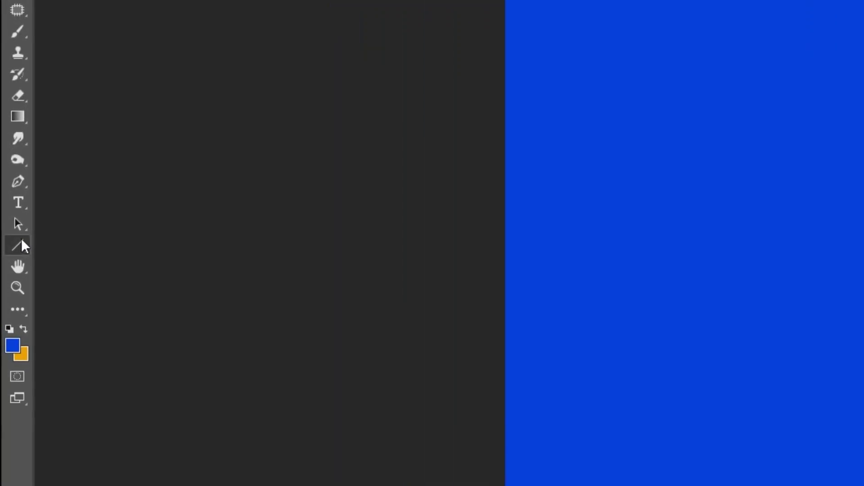
- Choose the Rectangle Tool and set its shape fill to light blue #388afe
{"action": "right_click", "coordinate": [9, 256]}
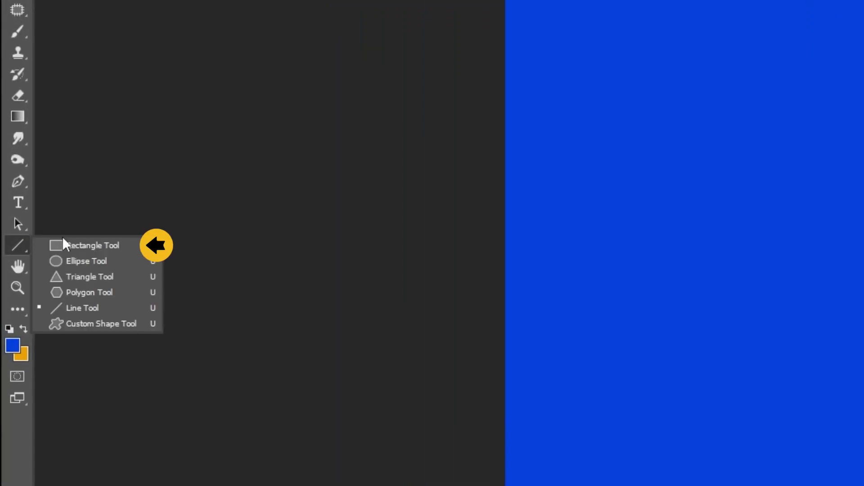
{"action": "left_click", "coordinate": [89, 245]}
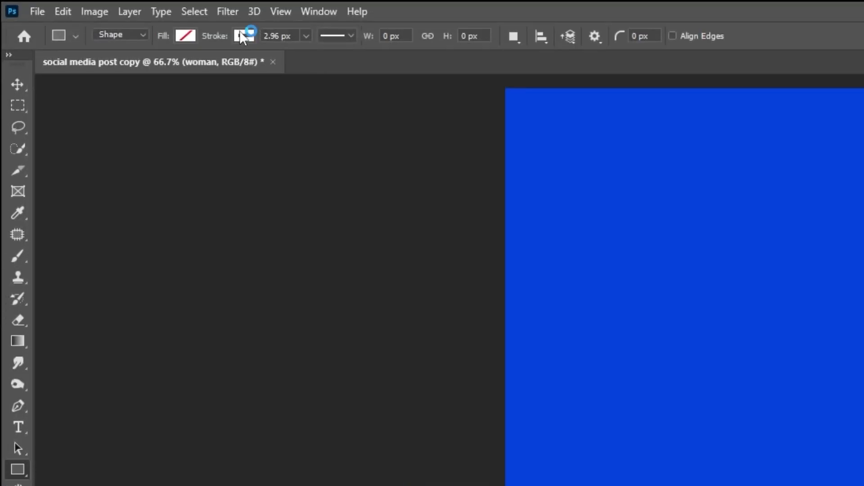
{"action": "left_click", "coordinate": [243, 36]}
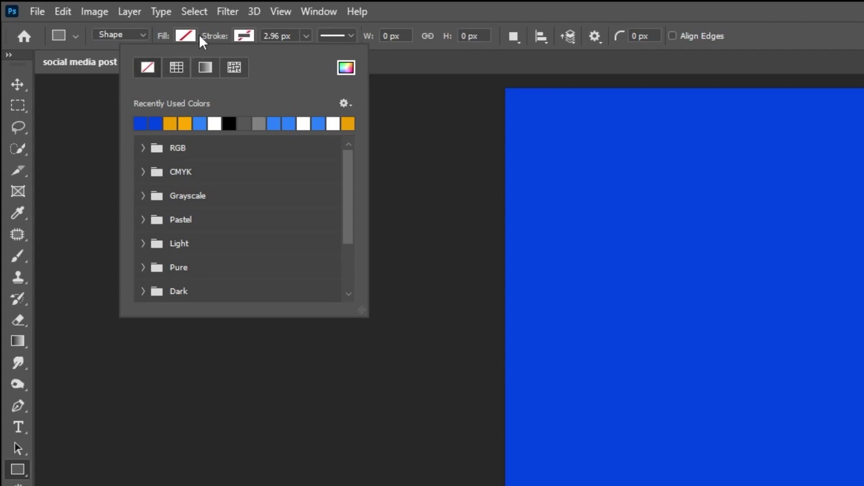
{"action": "left_click", "coordinate": [185, 35]}
{"action": "left_click", "coordinate": [286, 67]}
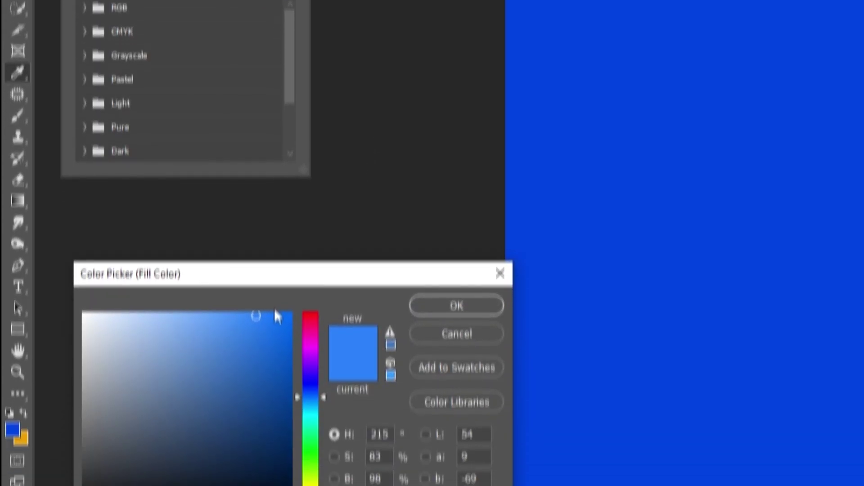
{"action": "left_click", "coordinate": [255, 316]}
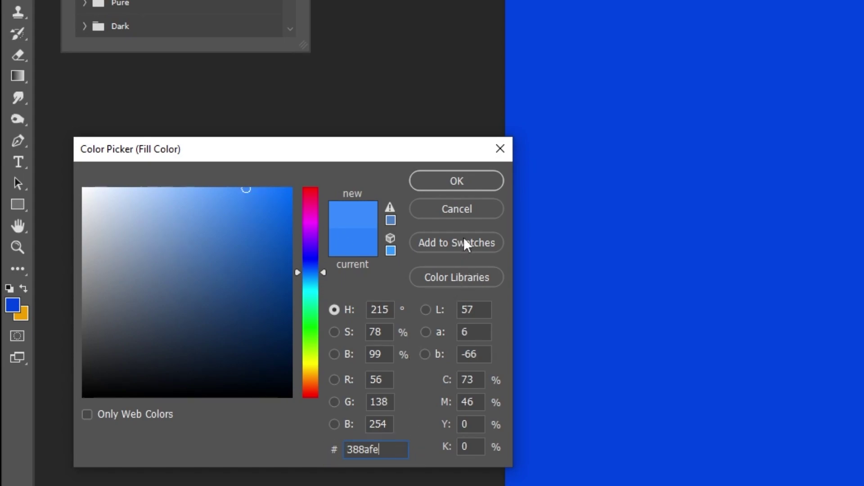
{"action": "left_click", "coordinate": [468, 183]}
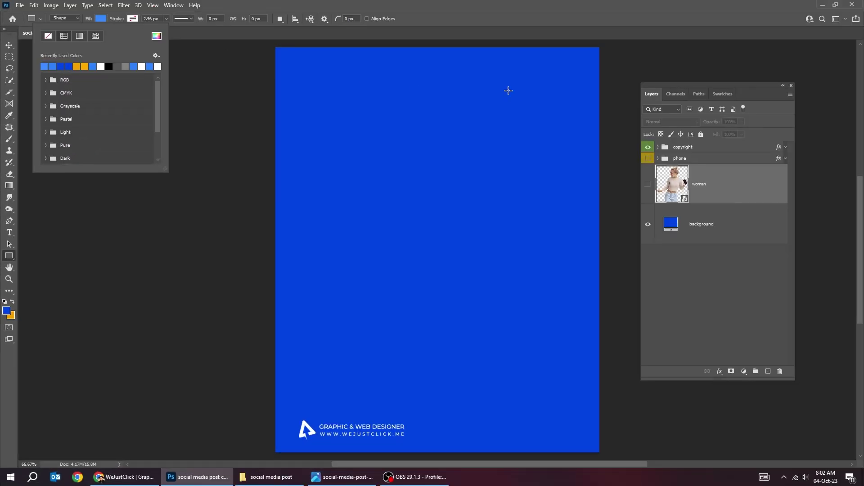
- Draw a tall rectangle at the canvas top right and round its corners into a pill
{"action": "left_click_drag", "start_coordinate": [483, 50], "coordinate": [567, 214]}
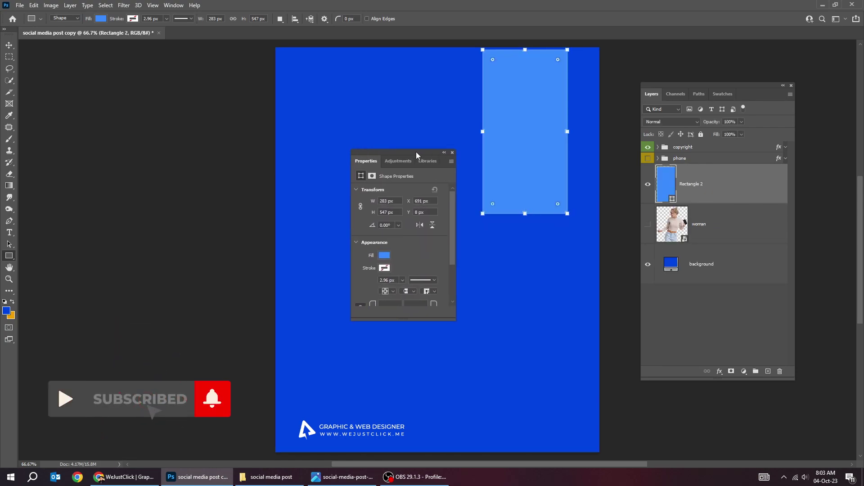
{"action": "left_click_drag", "start_coordinate": [416, 153], "coordinate": [400, 153]}
{"action": "left_click_drag", "start_coordinate": [493, 204], "coordinate": [504, 153]}
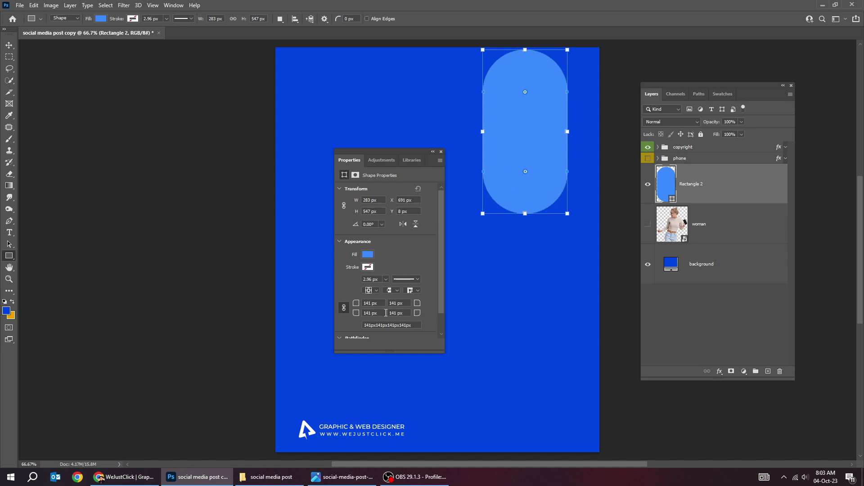
{"action": "left_click", "coordinate": [441, 152]}
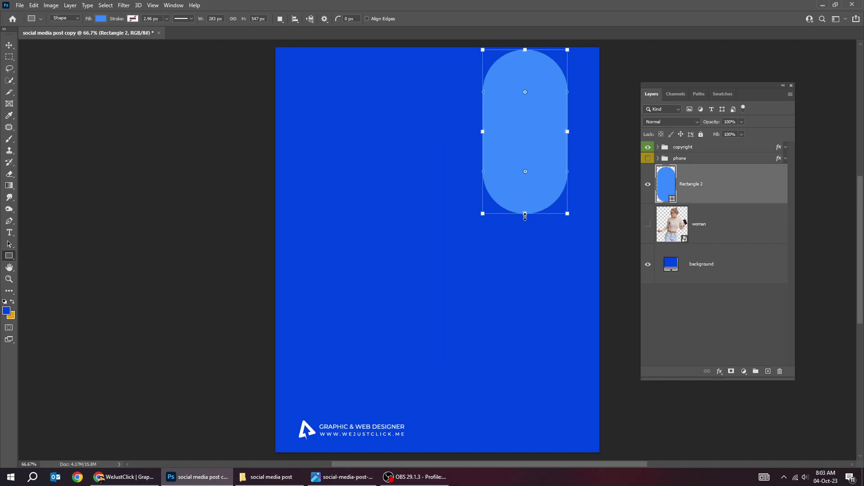
- Lengthen the pill to 616 px and push it up past the top edge
{"action": "left_click_drag", "start_coordinate": [526, 236], "coordinate": [526, 235]}
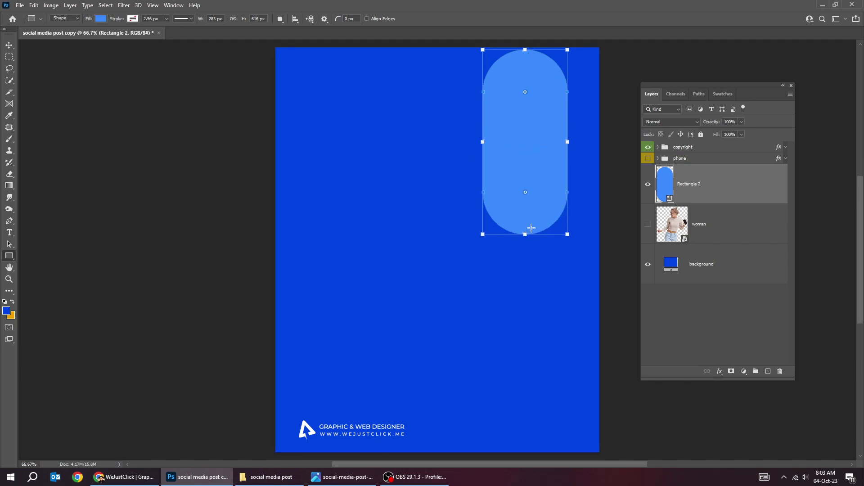
{"action": "left_click", "coordinate": [9, 45]}
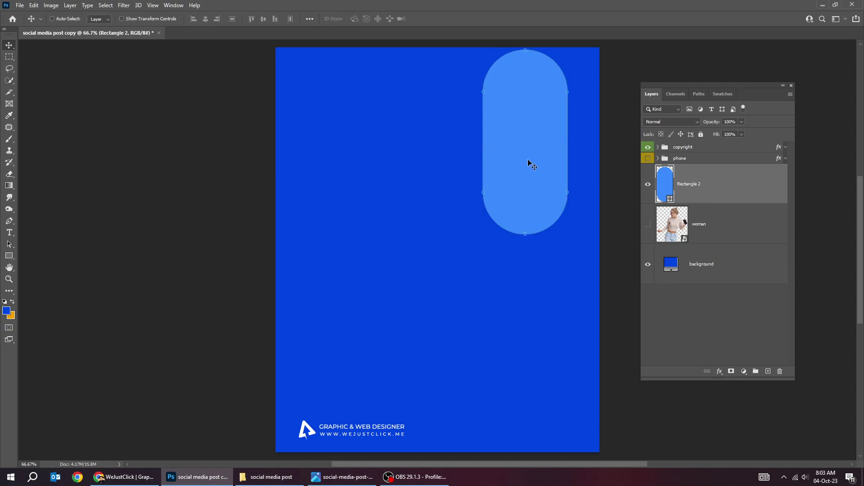
{"action": "left_click_drag", "start_coordinate": [528, 158], "coordinate": [528, 143]}
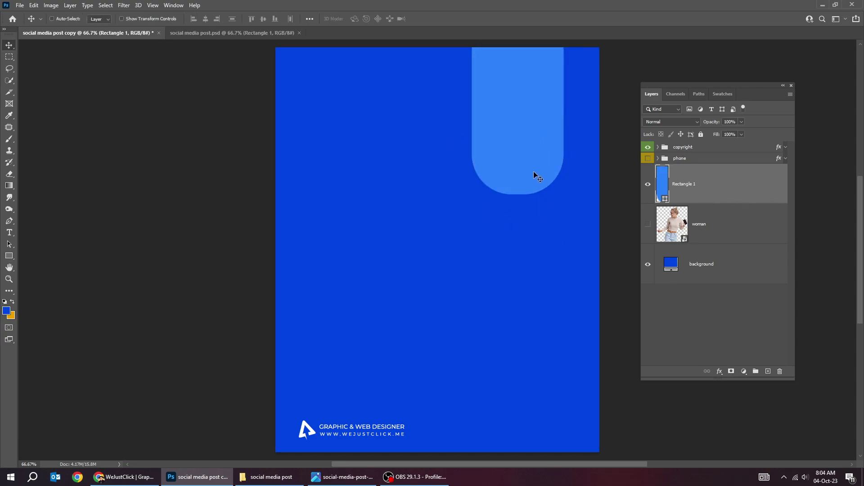
{"action": "left_click_drag", "start_coordinate": [533, 171], "coordinate": [532, 234]}
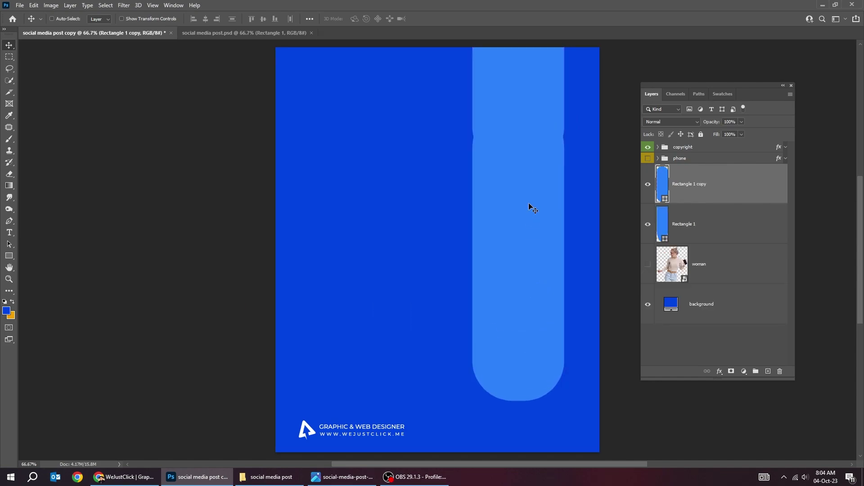
- Shorten the duplicated pill below the original and move the top pill up, leaving a gap
{"action": "key", "text": "ctrl+t"}
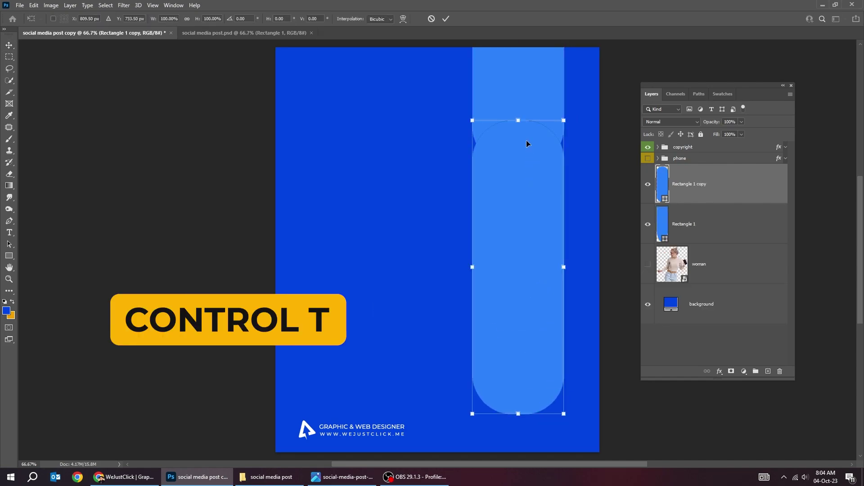
{"action": "left_click_drag", "start_coordinate": [520, 120], "coordinate": [518, 234]}
{"action": "left_click_drag", "start_coordinate": [536, 294], "coordinate": [535, 250]}
{"action": "key", "text": "Return"}
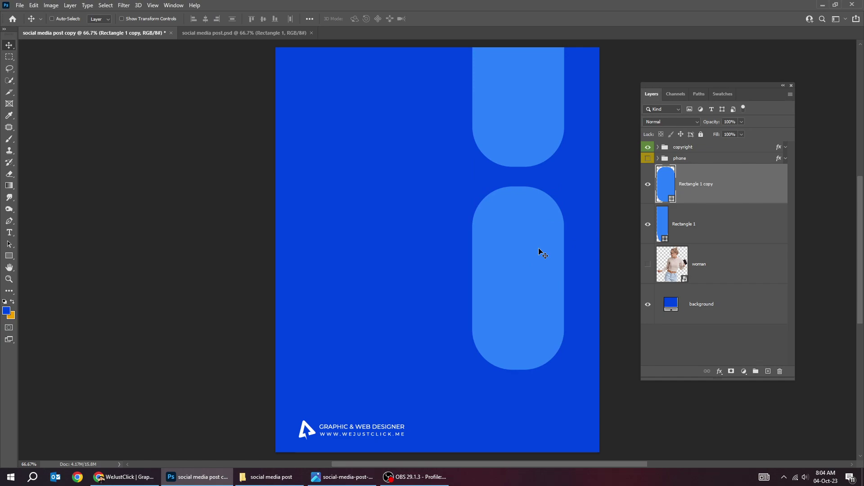
{"action": "left_click", "coordinate": [696, 222]}
{"action": "left_click_drag", "start_coordinate": [546, 141], "coordinate": [544, 123]}
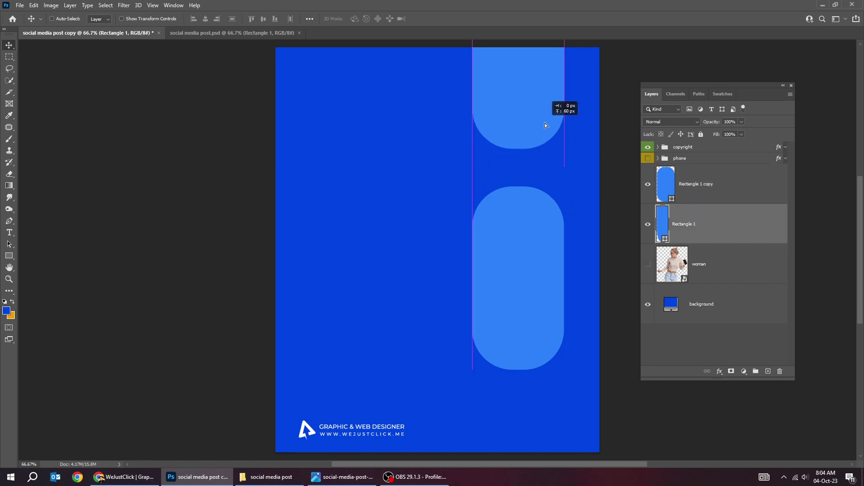
- Clip the woman photo into the lower pill and add a black-masked duplicate above it
{"action": "left_click", "coordinate": [702, 270]}
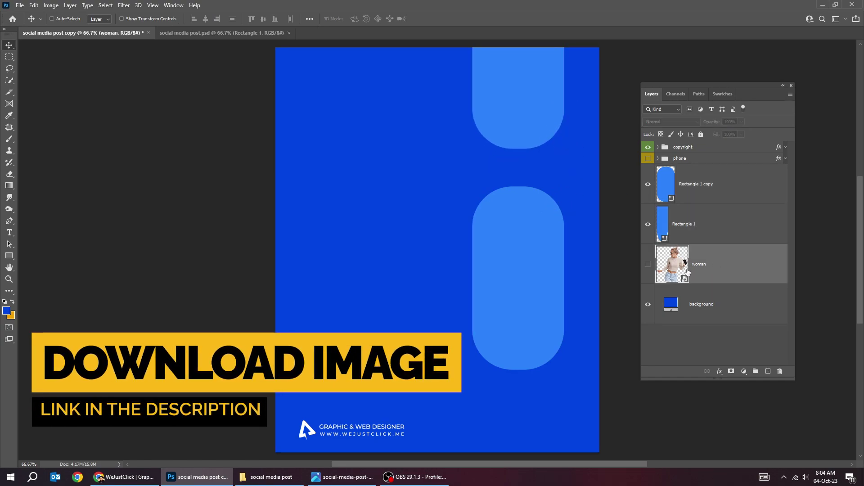
{"action": "key", "text": "ctrl+comma"}
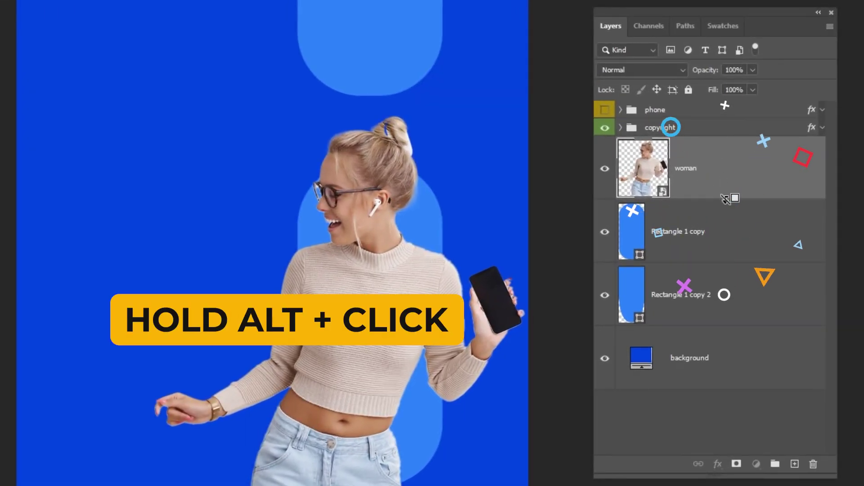
{"action": "left_click", "coordinate": [725, 200], "text": "alt"}
{"action": "key", "text": "ctrl+j"}
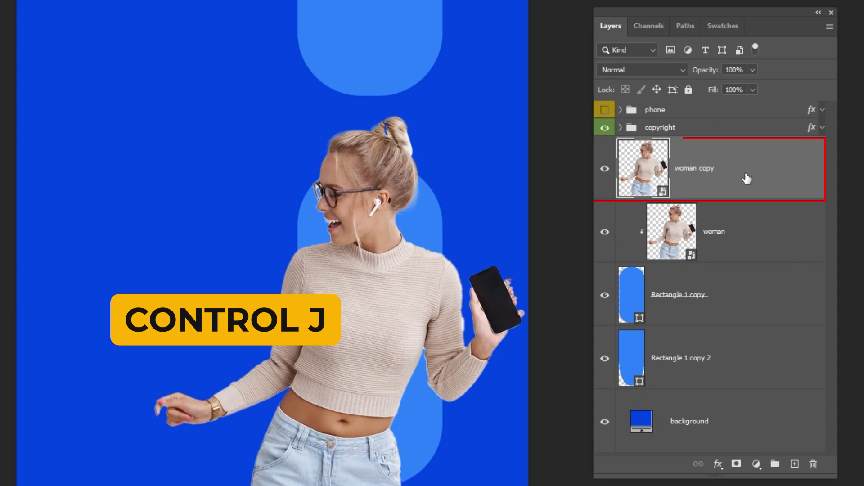
{"action": "left_click", "coordinate": [736, 463], "text": "alt"}
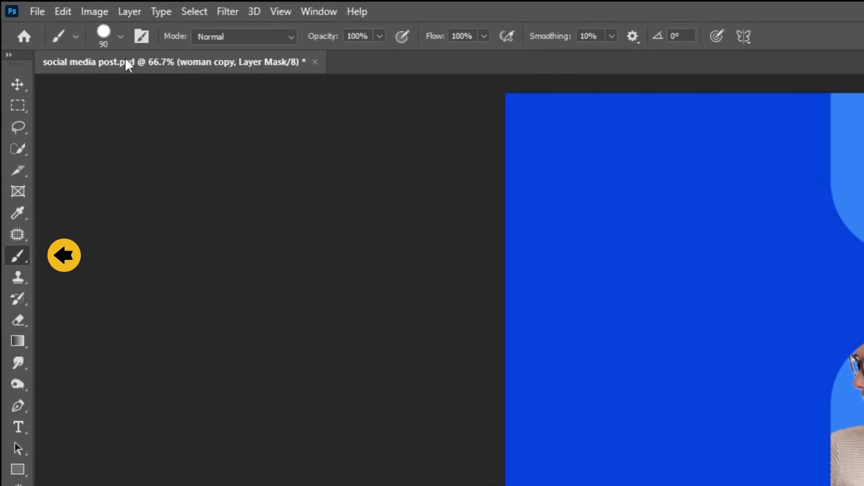
- With a hard round brush, reveal her hair, outstretched hand and phone-holding arm
{"action": "left_click", "coordinate": [97, 30]}
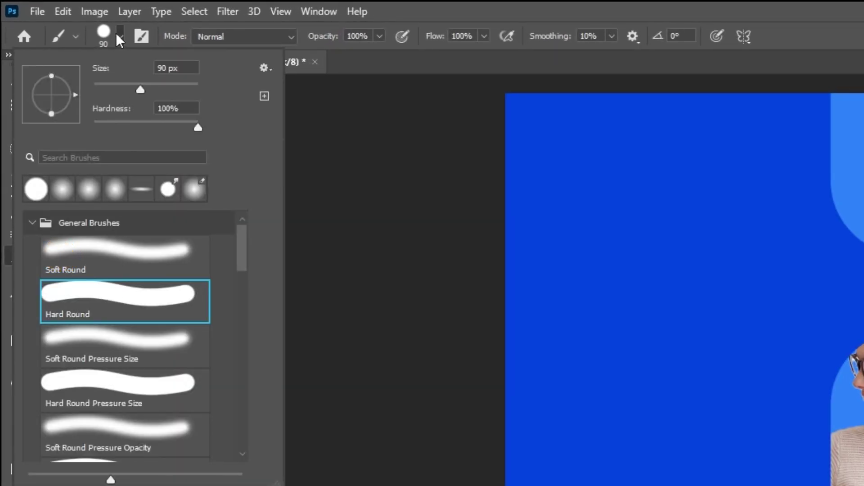
{"action": "left_click", "coordinate": [118, 36]}
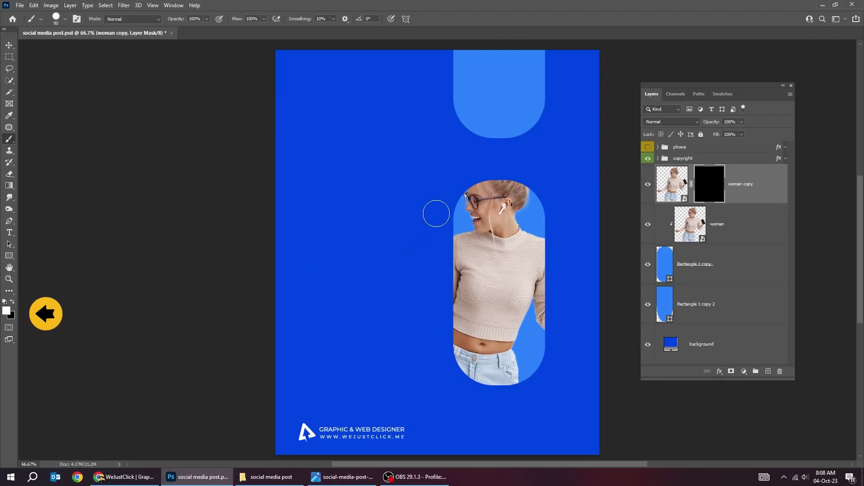
{"action": "left_click_drag", "start_coordinate": [480, 180], "coordinate": [468, 183]}
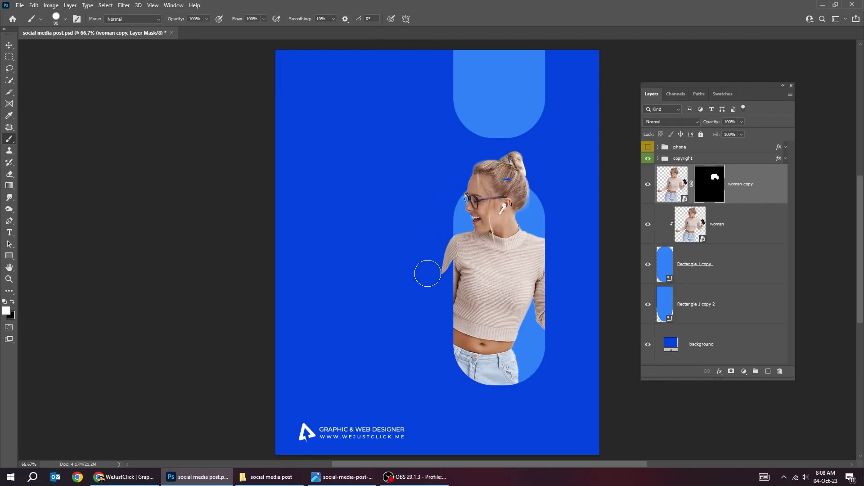
{"action": "mouse_move", "coordinate": [434, 293]}
{"action": "left_mouse_down"}
{"action": "mouse_move", "coordinate": [413, 335]}
{"action": "mouse_move", "coordinate": [393, 323]}
{"action": "left_mouse_up"}
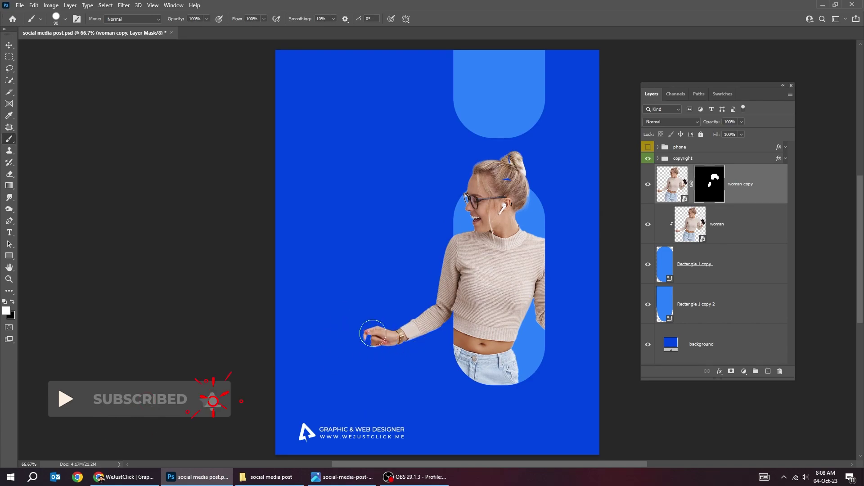
{"action": "left_click_drag", "start_coordinate": [565, 313], "coordinate": [564, 307]}
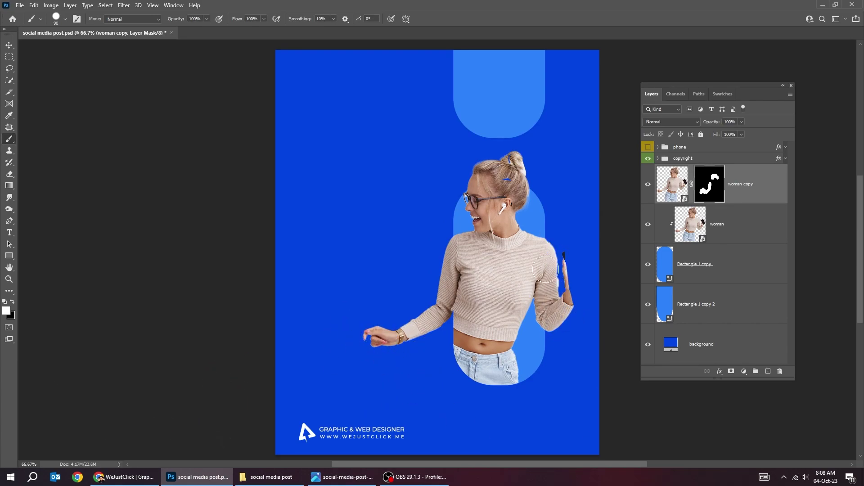
- Give the woman layer a drop shadow: 23% opacity, 35 px distance, 36% spread, 5 px size
{"action": "key", "text": "v"}
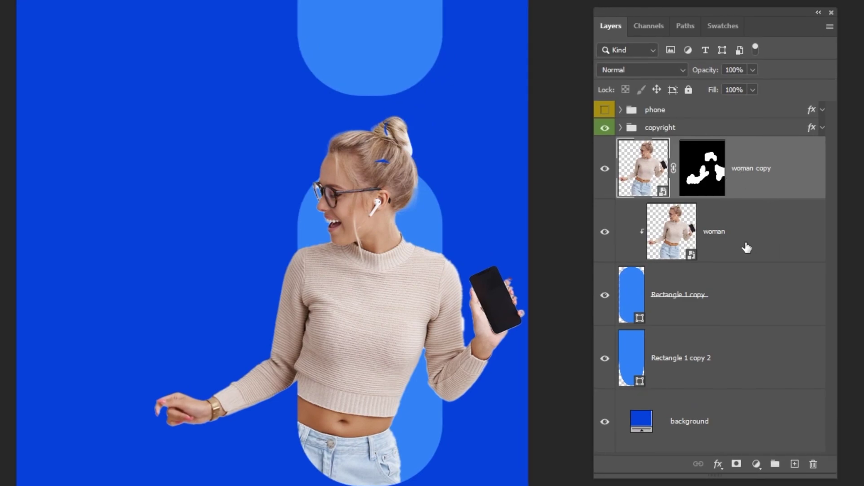
{"action": "left_click", "coordinate": [746, 248]}
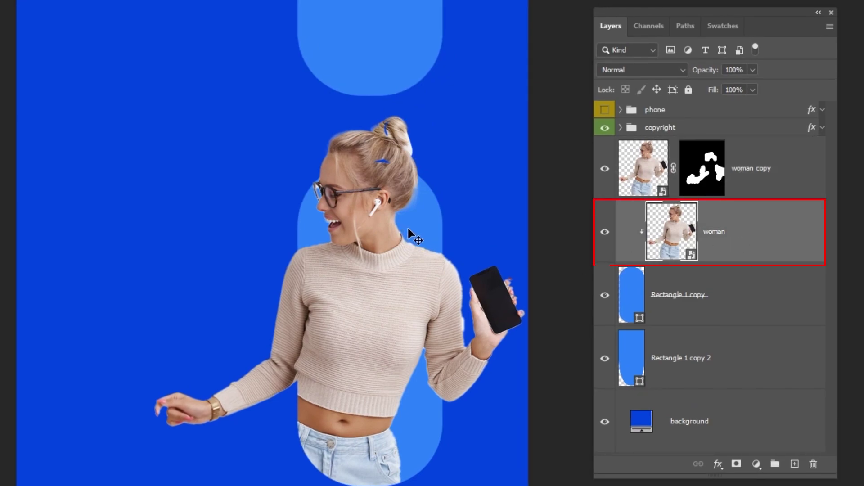
{"action": "left_click_drag", "start_coordinate": [830, 431], "coordinate": [820, 323]}
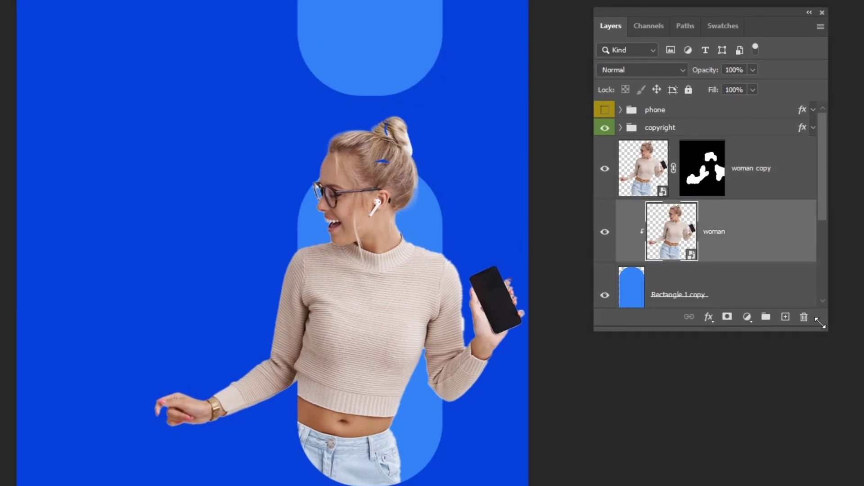
{"action": "left_click", "coordinate": [709, 318]}
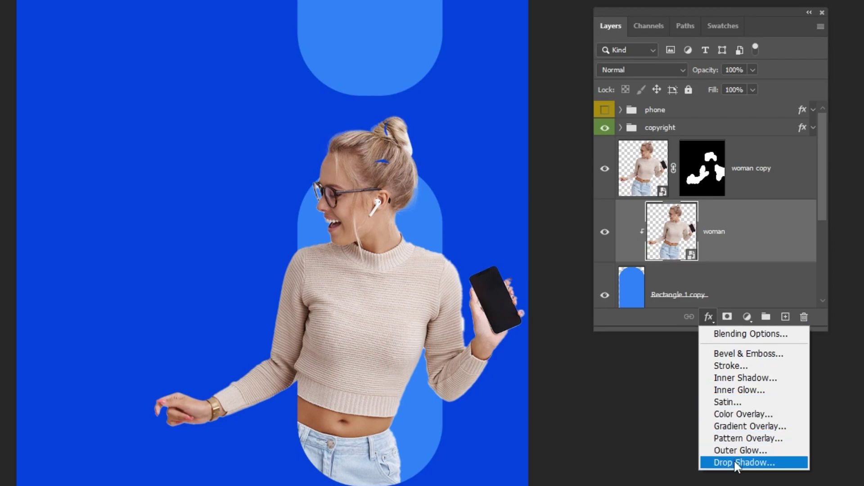
{"action": "left_click", "coordinate": [711, 459]}
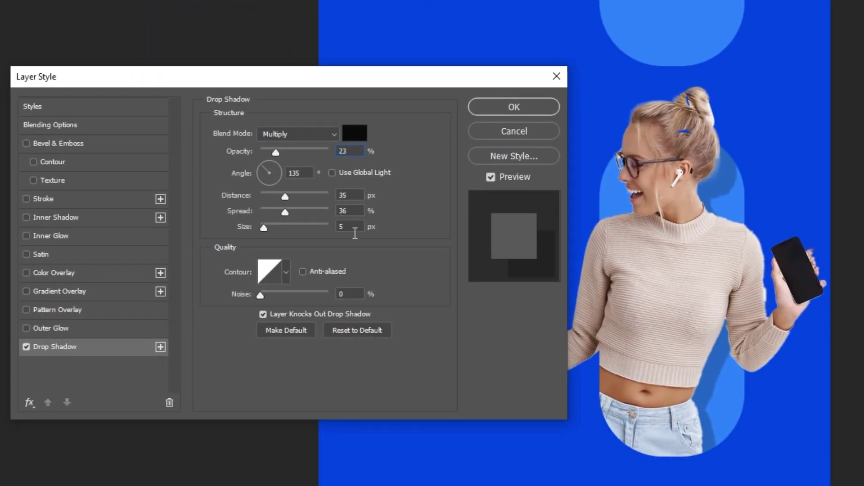
{"action": "left_click", "coordinate": [514, 107]}
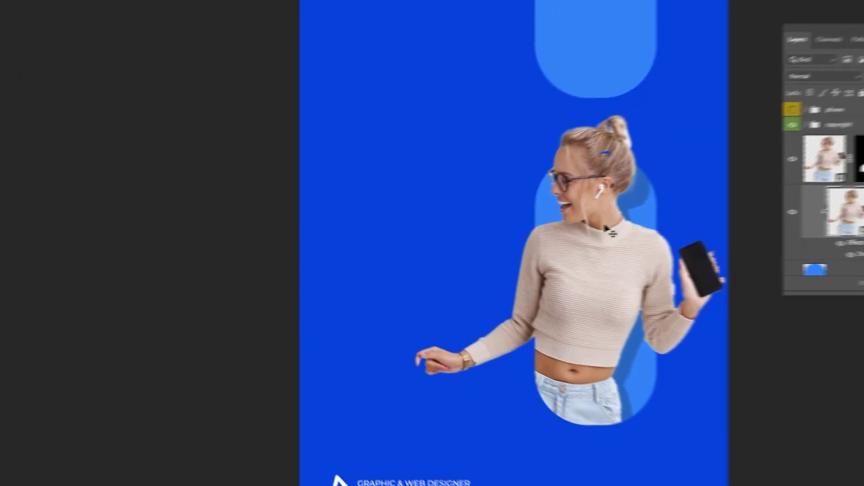
- Duplicate a pill onto the right edge and fill it orange #f09e00
{"action": "right_click", "coordinate": [717, 28]}
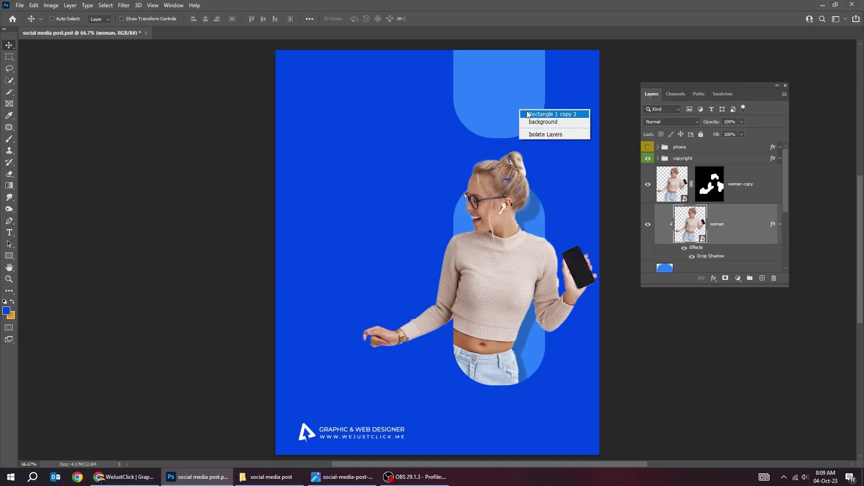
{"action": "left_click", "coordinate": [527, 115]}
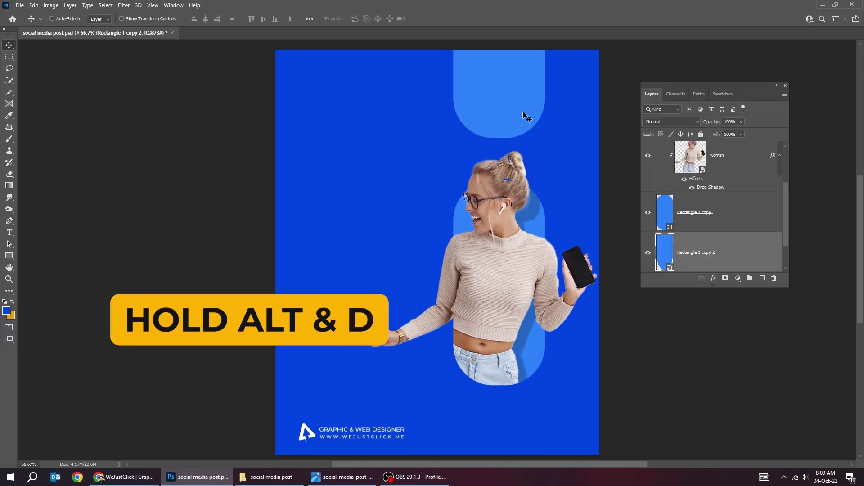
{"action": "left_click_drag", "start_coordinate": [518, 106], "coordinate": [615, 262]}
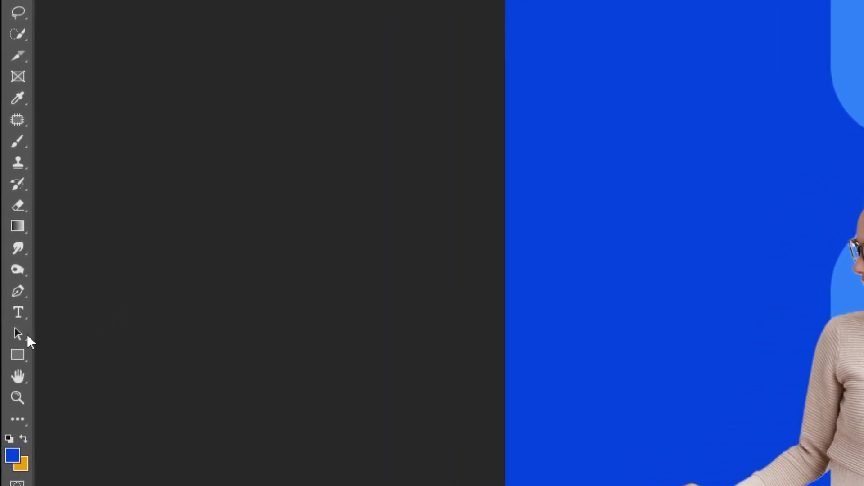
{"action": "left_click", "coordinate": [22, 335]}
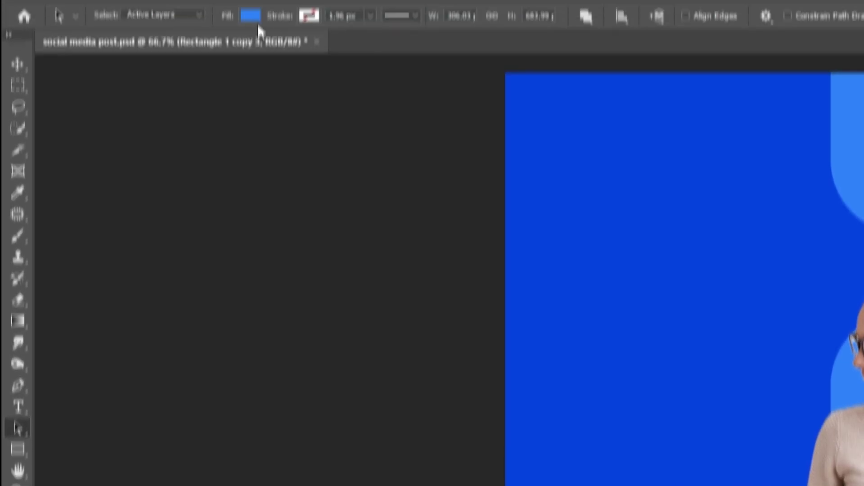
{"action": "left_click", "coordinate": [249, 16]}
{"action": "left_click", "coordinate": [206, 122]}
{"action": "left_click", "coordinate": [351, 66]}
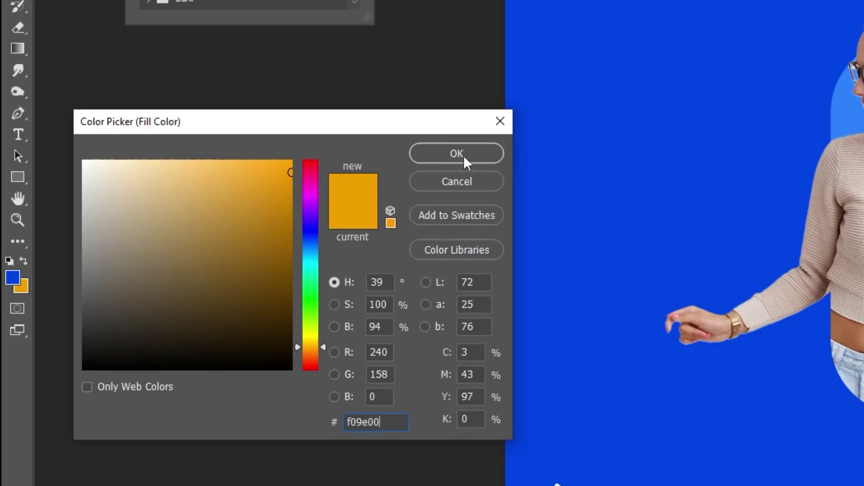
{"action": "left_click", "coordinate": [463, 156]}
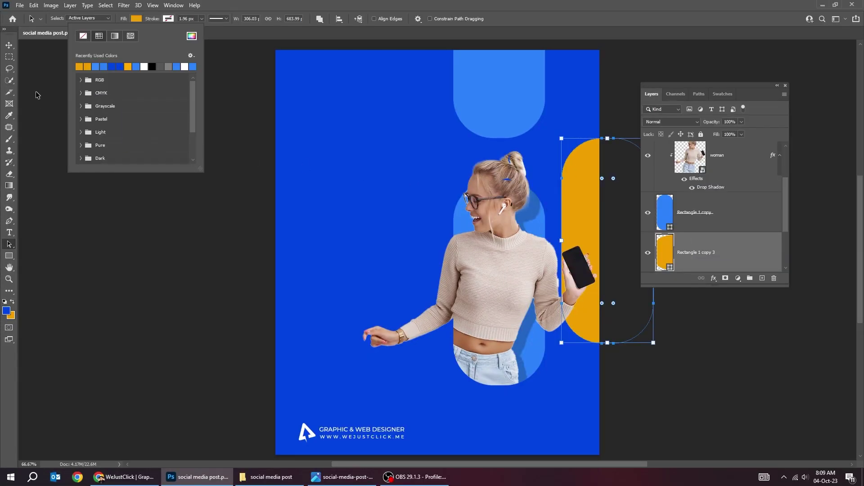
- Copy the light-blue pill to the bottom right and the orange pill to the top-left corner
{"action": "left_click", "coordinate": [10, 46]}
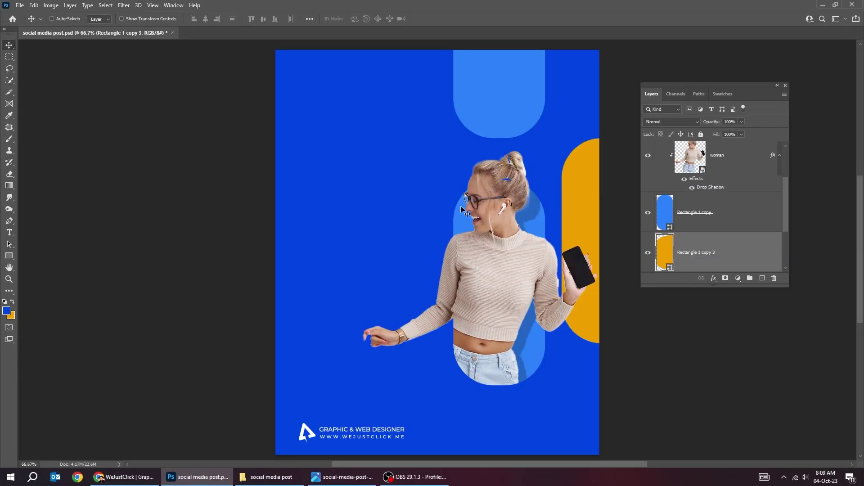
{"action": "right_click", "coordinate": [490, 108]}
{"action": "left_click", "coordinate": [500, 117]}
{"action": "left_click_drag", "start_coordinate": [499, 112], "coordinate": [600, 454]}
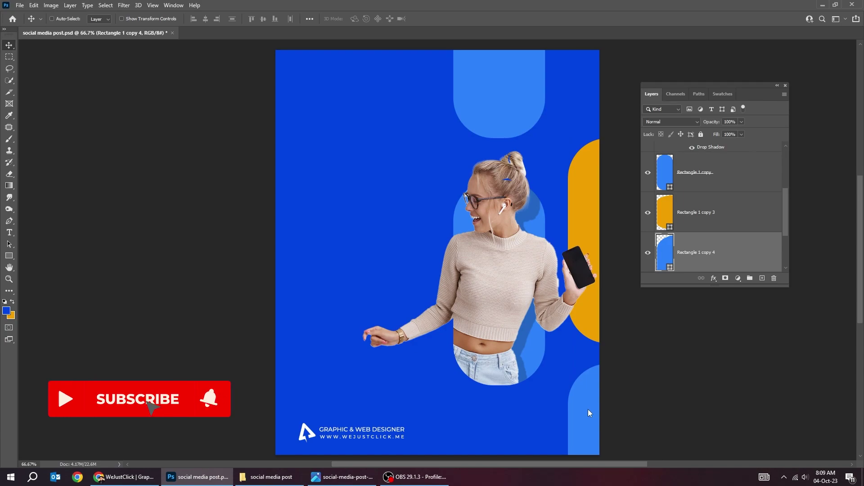
{"action": "left_click", "coordinate": [586, 211], "text": "ctrl"}
{"action": "left_click_drag", "start_coordinate": [587, 211], "coordinate": [286, 114]}
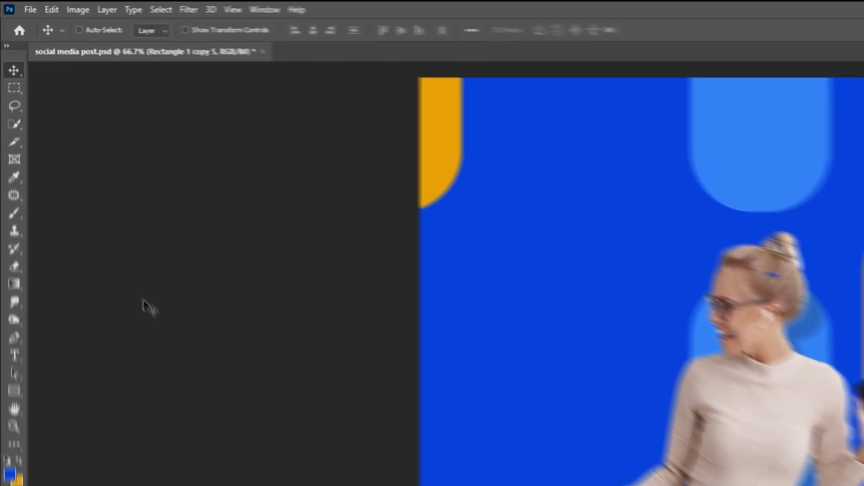
- With the Type tool active, open the Properties panel and move it off the poster
{"action": "key", "text": "t"}
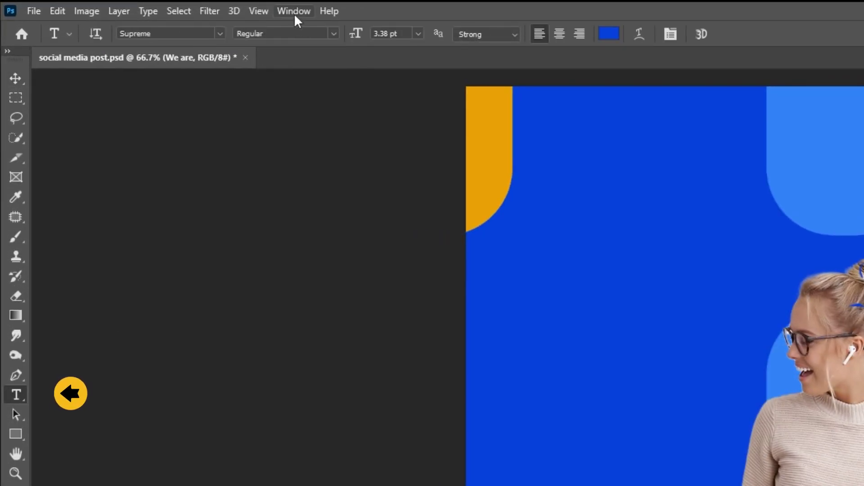
{"action": "left_click", "coordinate": [294, 12]}
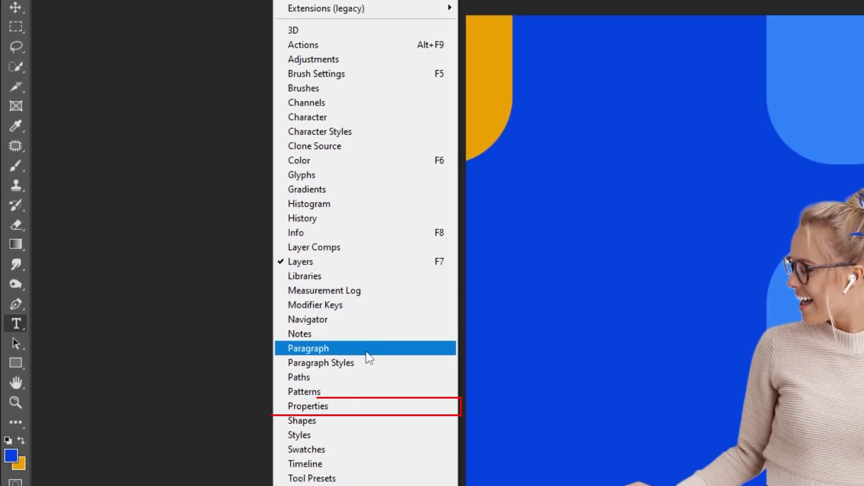
{"action": "left_click", "coordinate": [366, 406]}
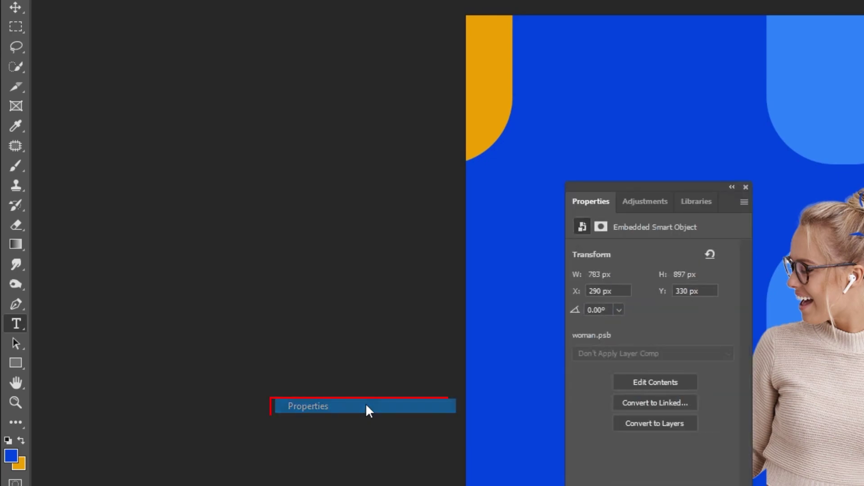
{"action": "left_click_drag", "start_coordinate": [680, 189], "coordinate": [266, 111]}
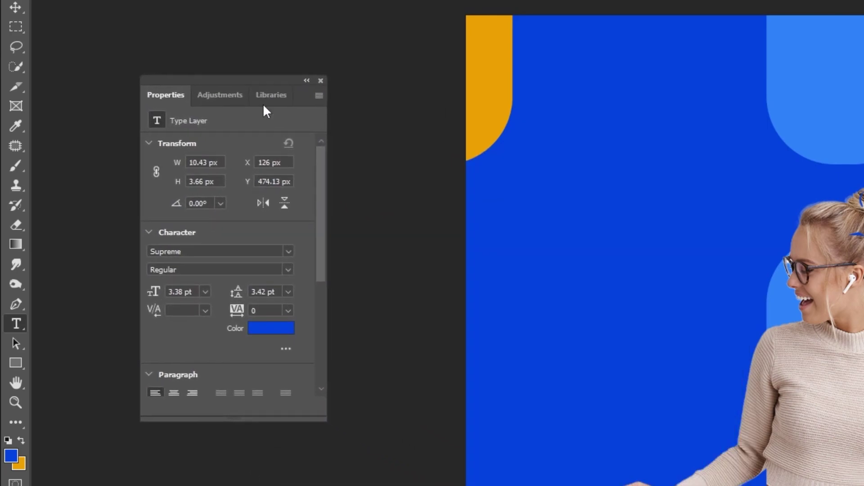
- Set the 'We are' text to white #ffffff, 67 pt, with -30 tracking
{"action": "left_click", "coordinate": [272, 328]}
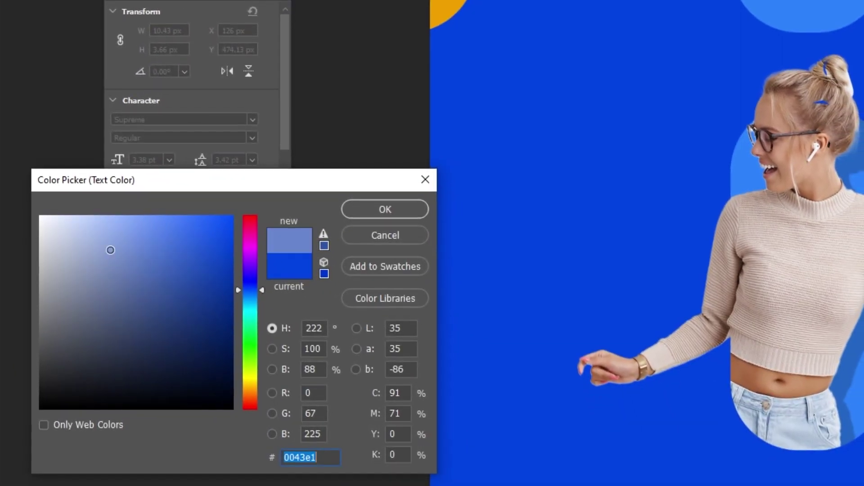
{"action": "type", "text": "ffffff"}
{"action": "left_click", "coordinate": [355, 214]}
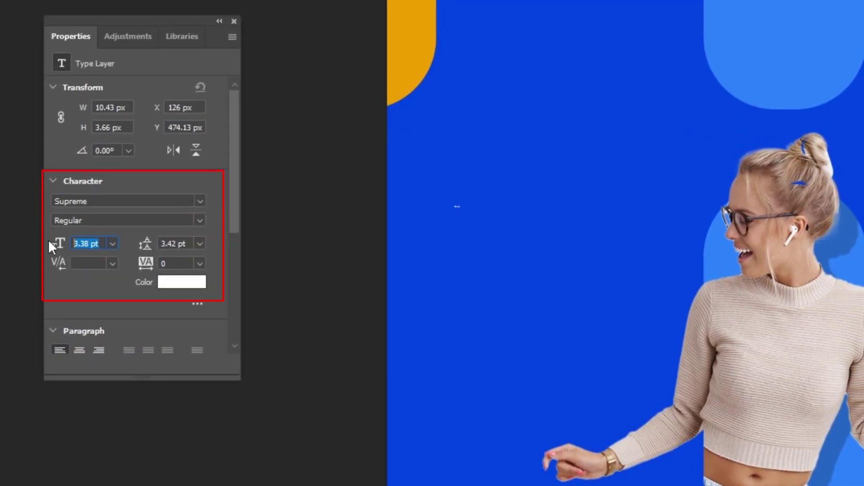
{"action": "type", "text": "67"}
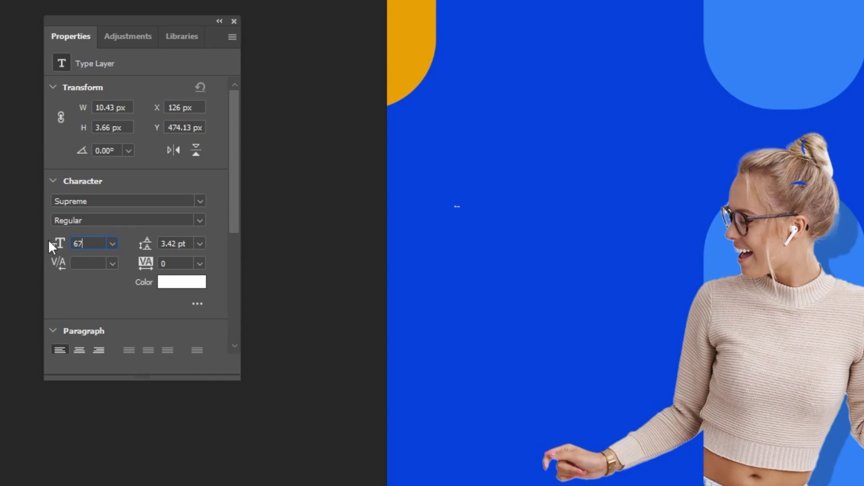
{"action": "key", "text": "Return"}
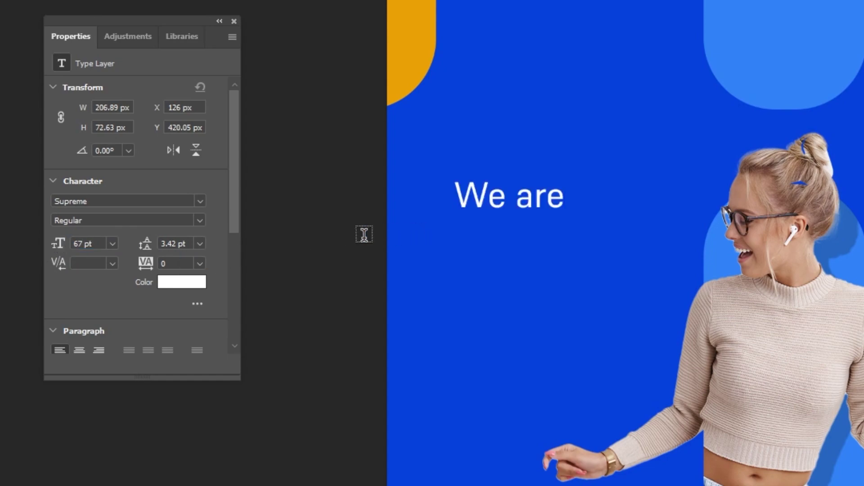
{"action": "type", "text": "-30"}
{"action": "key", "text": "Return"}
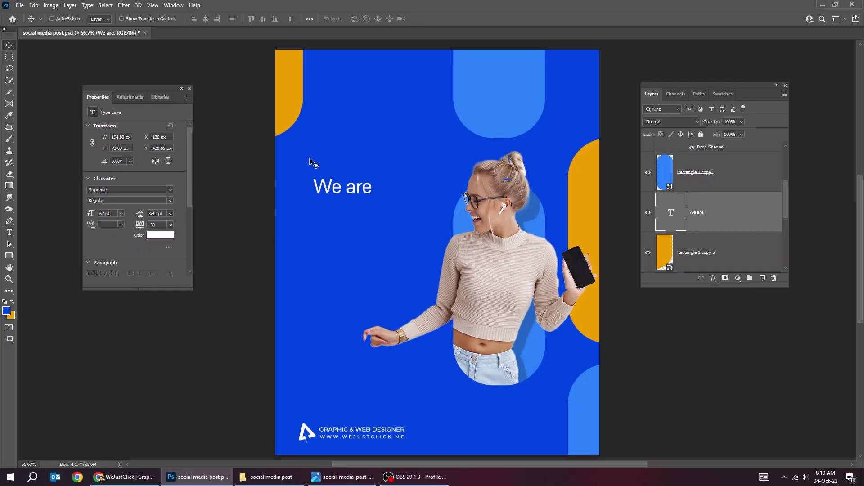
- Move 'We are' toward the upper left and extend it to read 'We are a'
{"action": "left_click_drag", "start_coordinate": [329, 186], "coordinate": [319, 184]}
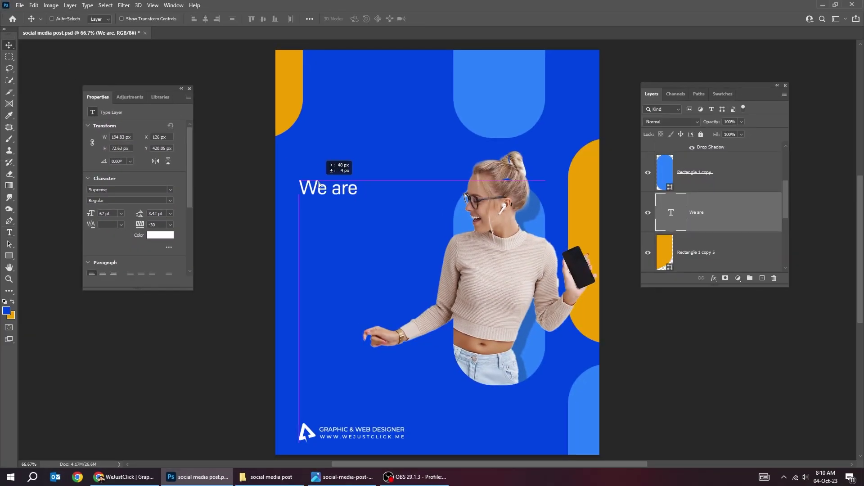
{"action": "double_click", "coordinate": [344, 192]}
{"action": "type", "text": "a"}
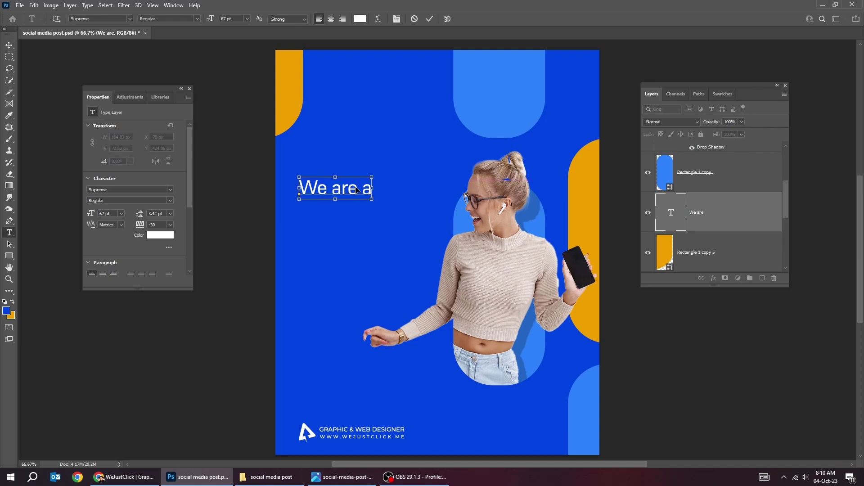
{"action": "key", "text": "Escape"}
- Duplicate the line below and change it to 'Digital' in bold 100 pt
{"action": "left_click_drag", "start_coordinate": [354, 200], "coordinate": [353, 224]}
{"action": "double_click", "coordinate": [353, 222]}
{"action": "key", "text": "ctrl+a"}
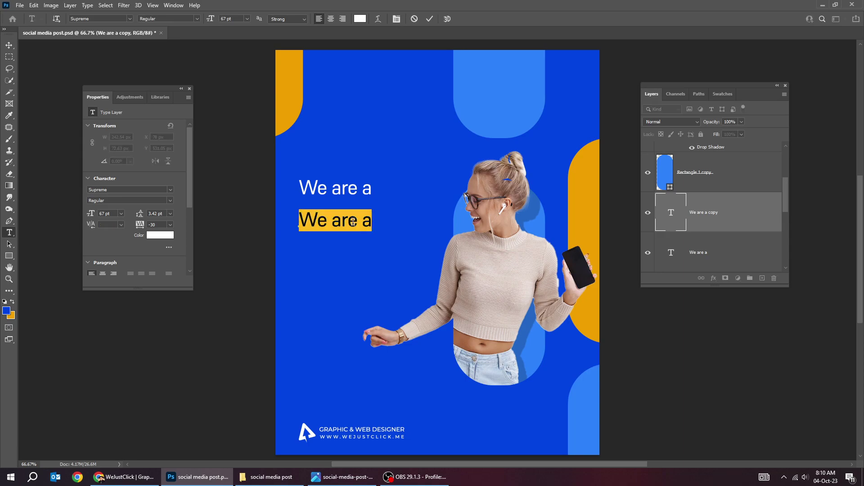
{"action": "type", "text": "diDigital"}
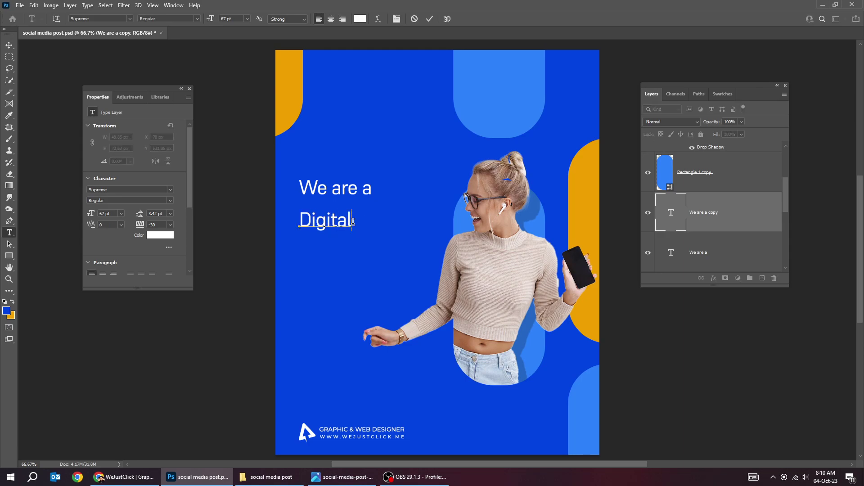
{"action": "key", "text": "ctrl+Return"}
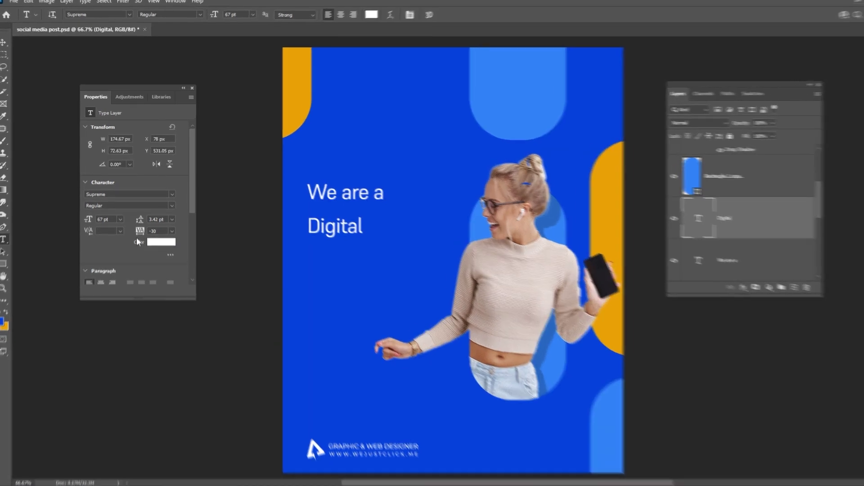
{"action": "left_click", "coordinate": [108, 214]}
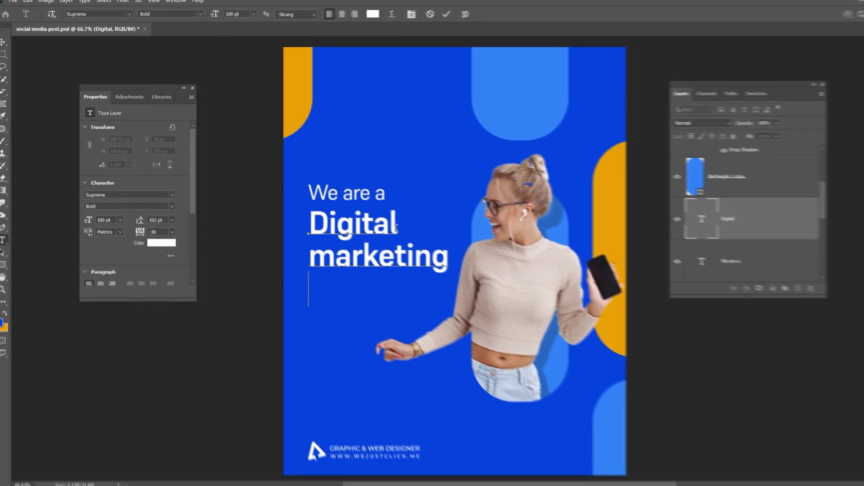
{"action": "key", "text": "Return"}
- Add 'agency' on a new headline line and colour that word orange
{"action": "type", "text": "agency"}
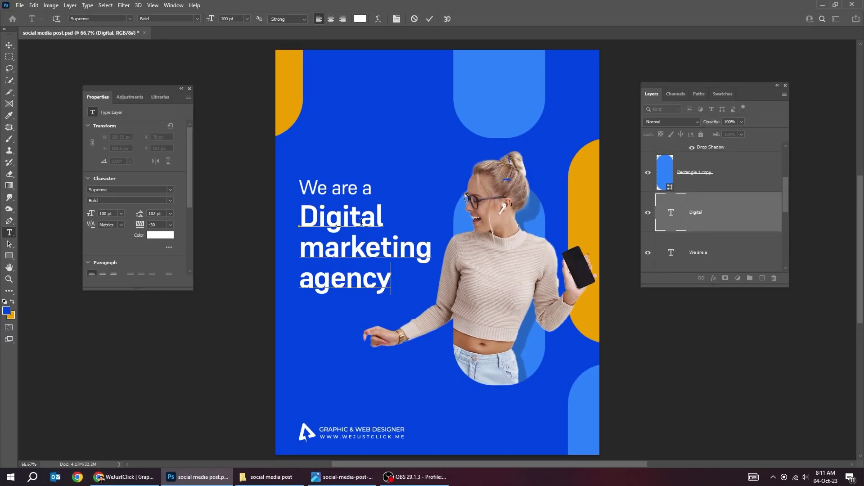
{"action": "left_click_drag", "start_coordinate": [391, 280], "coordinate": [254, 285]}
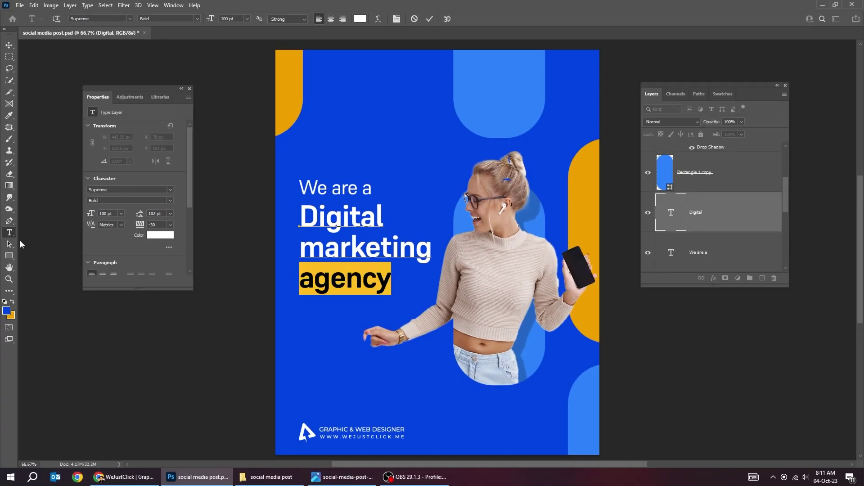
{"action": "left_click", "coordinate": [363, 18]}
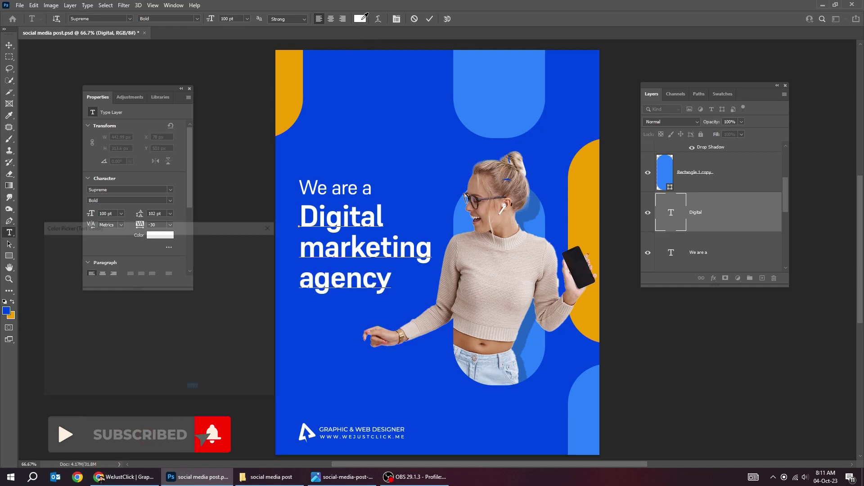
{"action": "left_click", "coordinate": [288, 90]}
{"action": "left_click", "coordinate": [246, 242]}
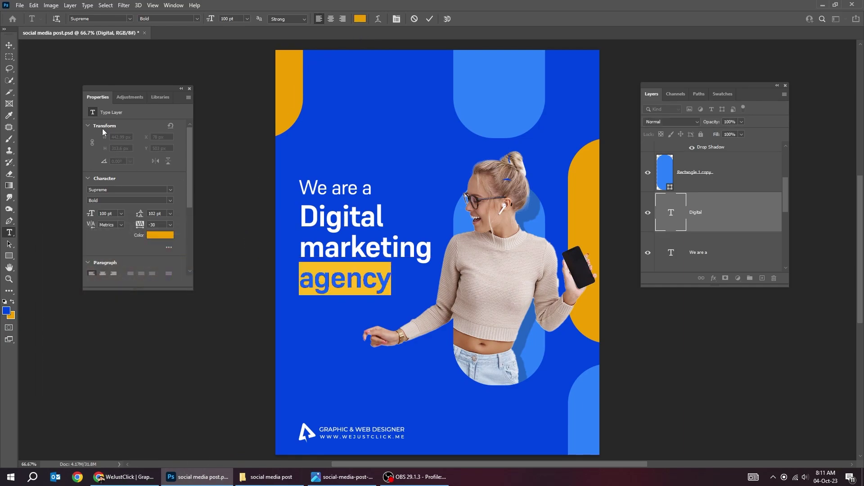
- Move the headline and 'We are a' text blocks up slightly together
{"action": "left_click", "coordinate": [9, 47]}
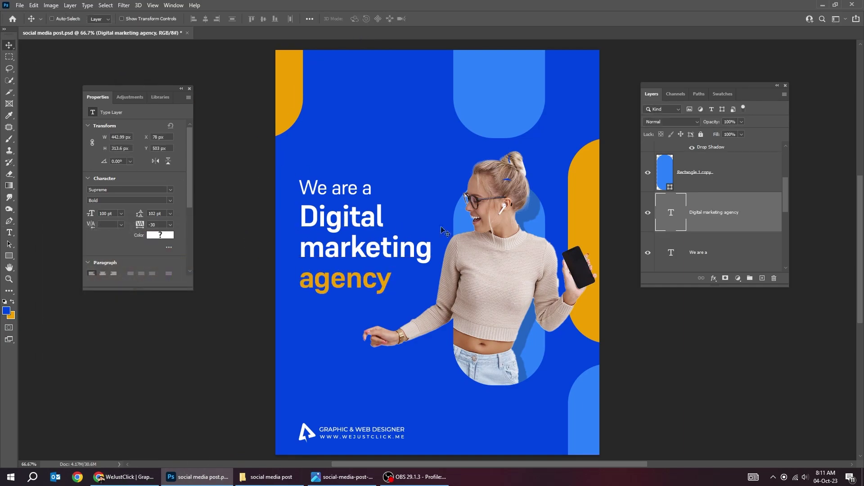
{"action": "left_click", "coordinate": [702, 252], "text": "shift"}
{"action": "left_click_drag", "start_coordinate": [394, 214], "coordinate": [394, 205]}
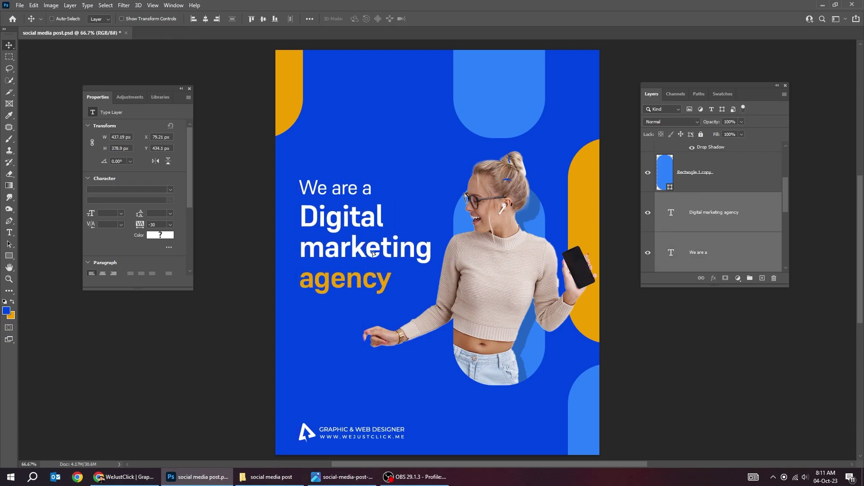
{"action": "key", "text": "t"}
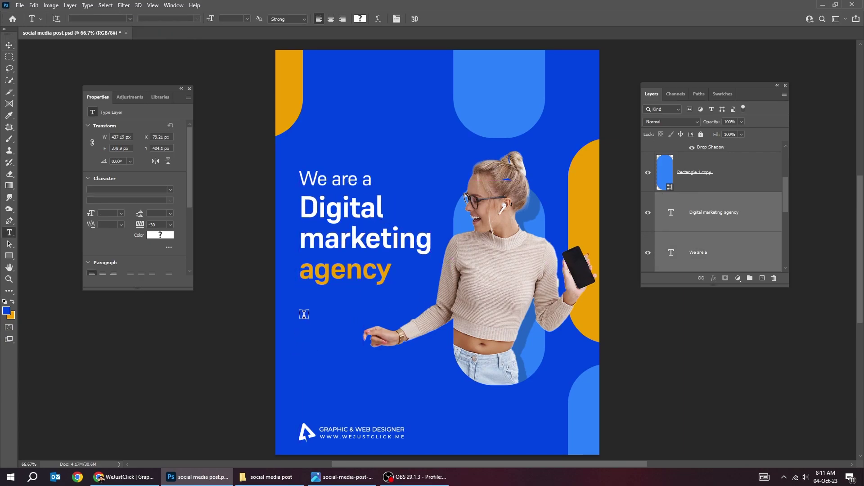
{"action": "left_click_drag", "start_coordinate": [335, 181], "coordinate": [335, 311]}
{"action": "triple_click", "coordinate": [356, 312]}
{"action": "left_click", "coordinate": [356, 310]}
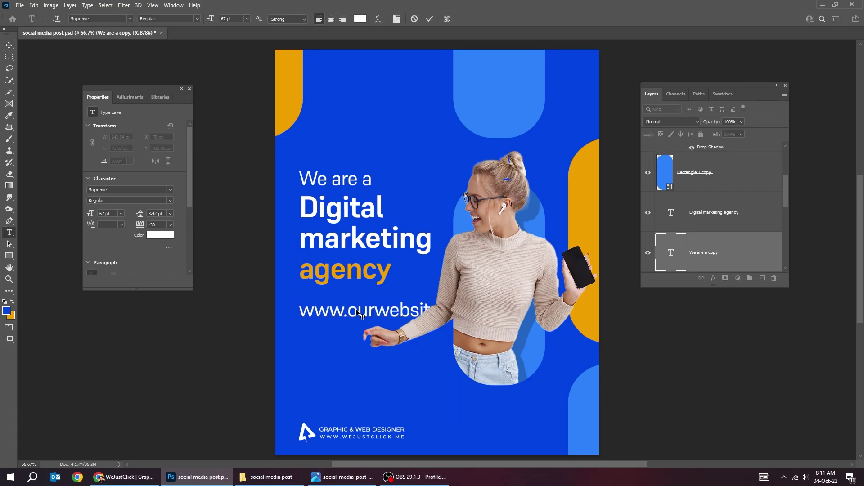
{"action": "key", "text": "ctrl+Return"}
{"action": "key", "text": "ctrl+t"}
{"action": "left_click_drag", "start_coordinate": [479, 321], "coordinate": [401, 318]}
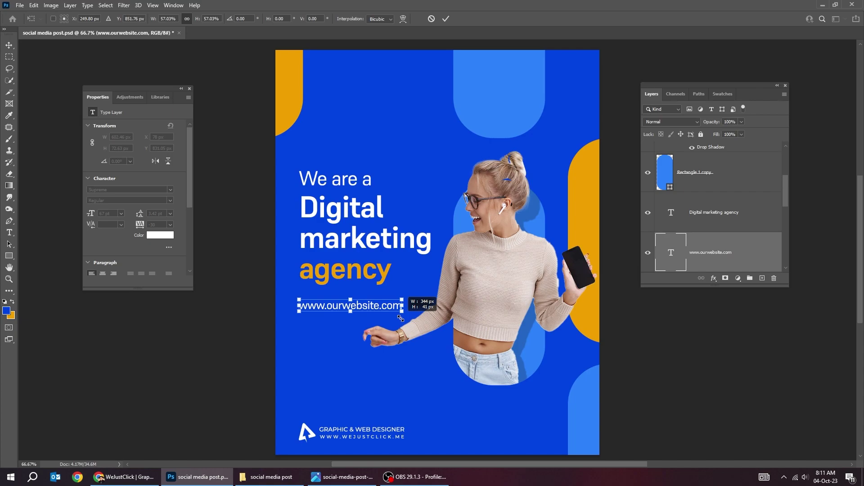
{"action": "key", "text": "Return"}
- Make 'ourwebsite' bold and tighten the URL's letter tracking to -20
{"action": "left_click_drag", "start_coordinate": [327, 307], "coordinate": [378, 306]}
{"action": "left_click", "coordinate": [171, 201]}
{"action": "left_click", "coordinate": [138, 281]}
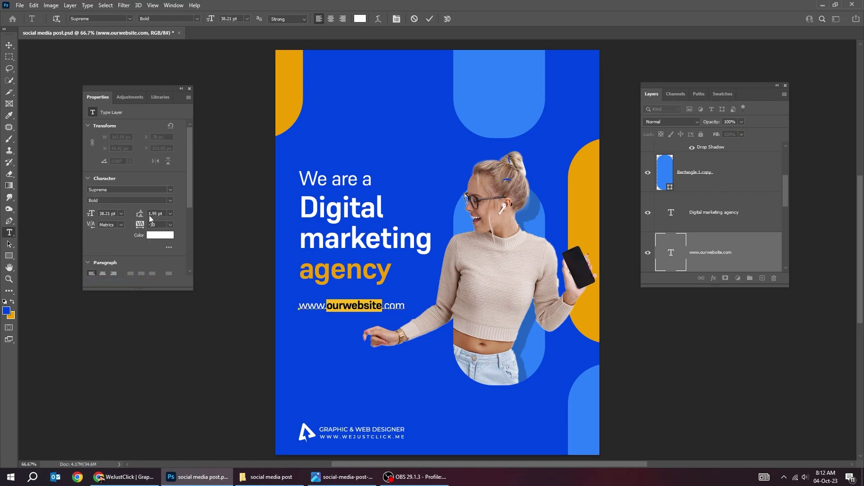
{"action": "left_click", "coordinate": [7, 46]}
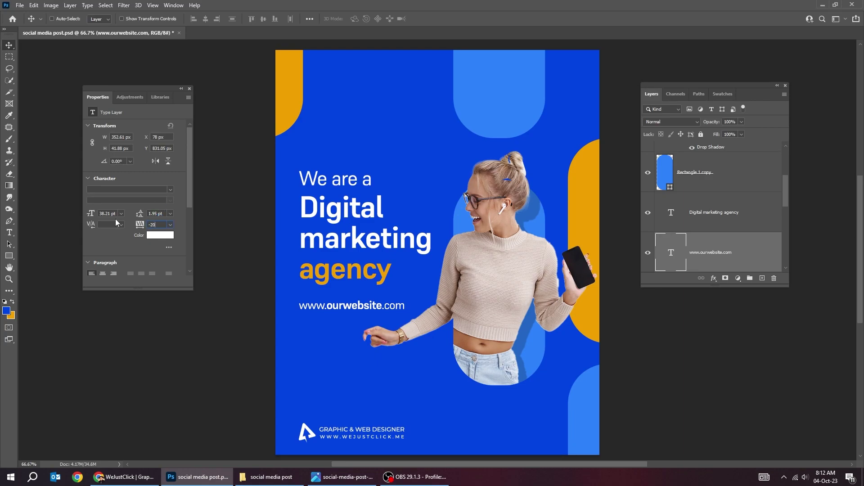
{"action": "key", "text": "Return"}
{"action": "scroll", "coordinate": [674, 180], "scroll_direction": "up", "scroll_amount": 3}
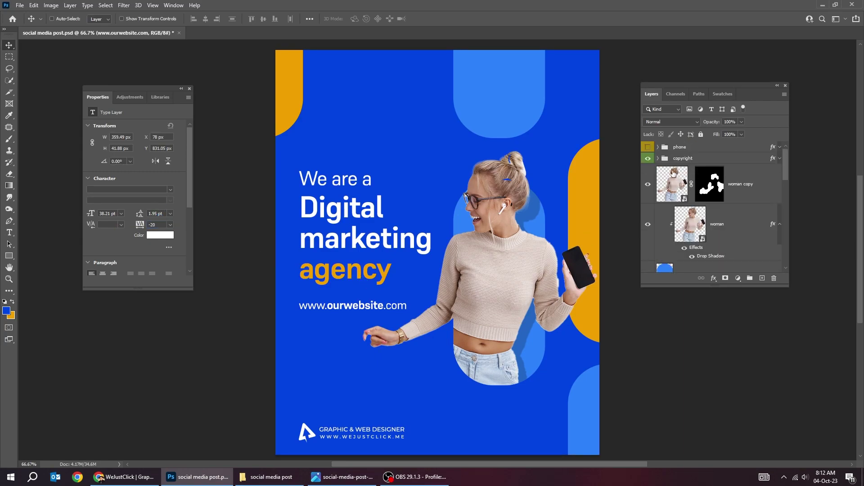
- Reveal the phone number group on the poster and switch to the Line tool
{"action": "left_click", "coordinate": [648, 147]}
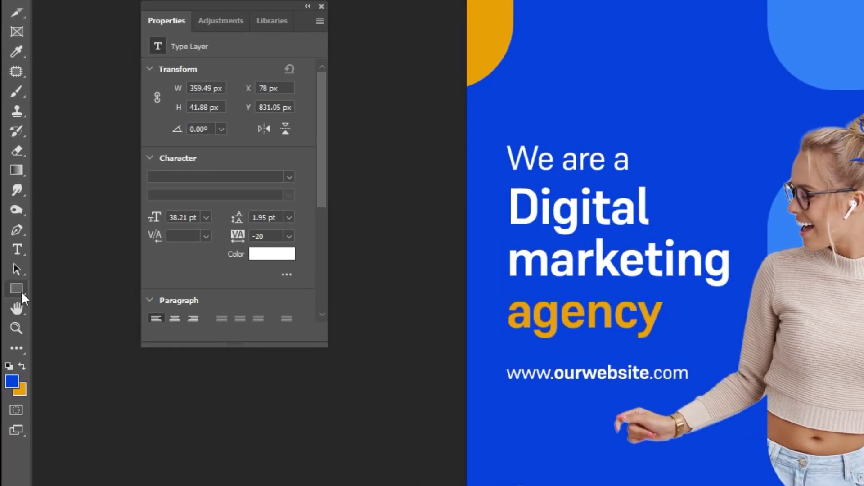
{"action": "right_click", "coordinate": [21, 291]}
{"action": "key", "text": "Escape"}
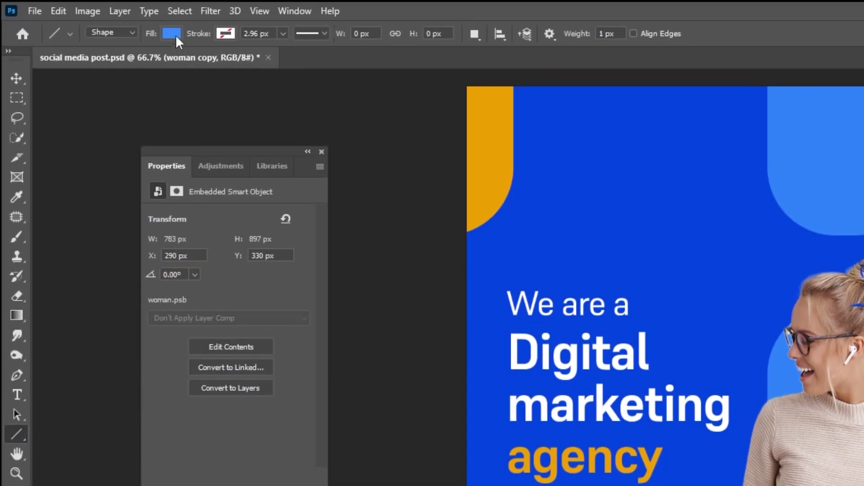
- Set the line to no fill with a white 1.5 px stroke
{"action": "left_click", "coordinate": [172, 34]}
{"action": "left_click", "coordinate": [83, 64]}
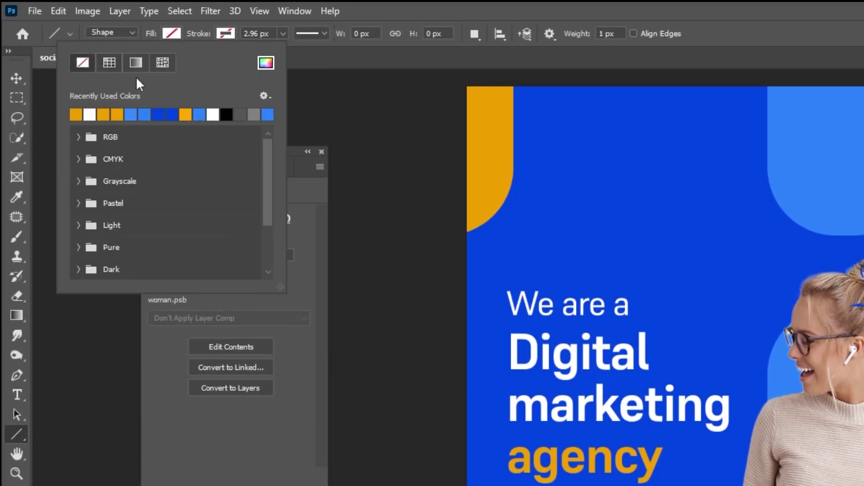
{"action": "left_click", "coordinate": [322, 152]}
{"action": "left_click", "coordinate": [321, 151]}
{"action": "left_click", "coordinate": [227, 34]}
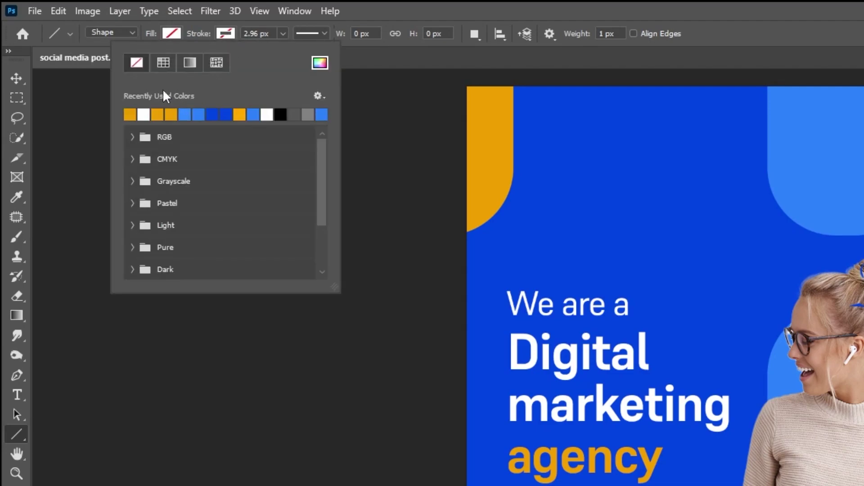
{"action": "left_click", "coordinate": [145, 114]}
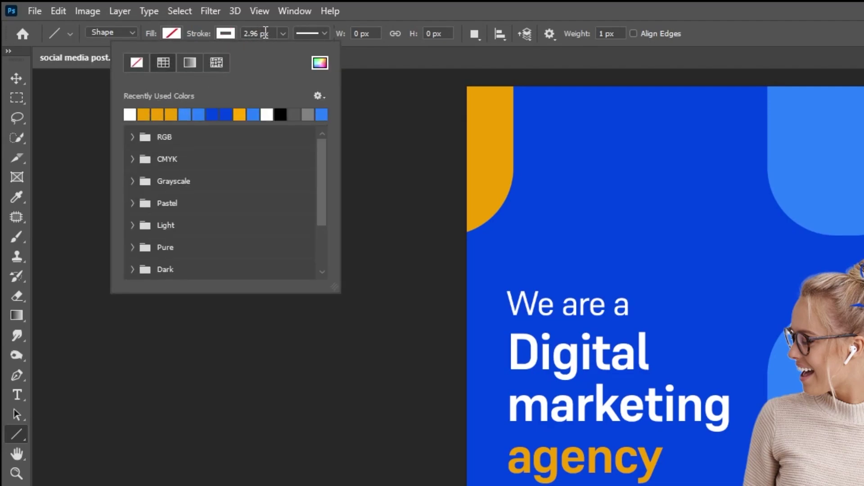
{"action": "left_click", "coordinate": [266, 32]}
{"action": "left_click", "coordinate": [266, 33]}
{"action": "type", "text": "1.5"}
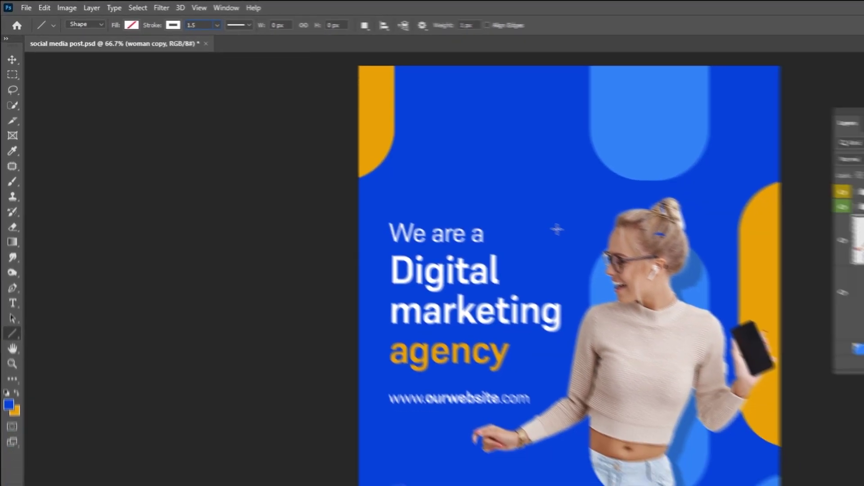
- Draw a vertical line above the headline, nudge it lower and right, and colour its stroke blue
{"action": "left_click_drag", "start_coordinate": [724, 300], "coordinate": [723, 170]}
{"action": "left_click_drag", "start_coordinate": [432, 99], "coordinate": [433, 74]}
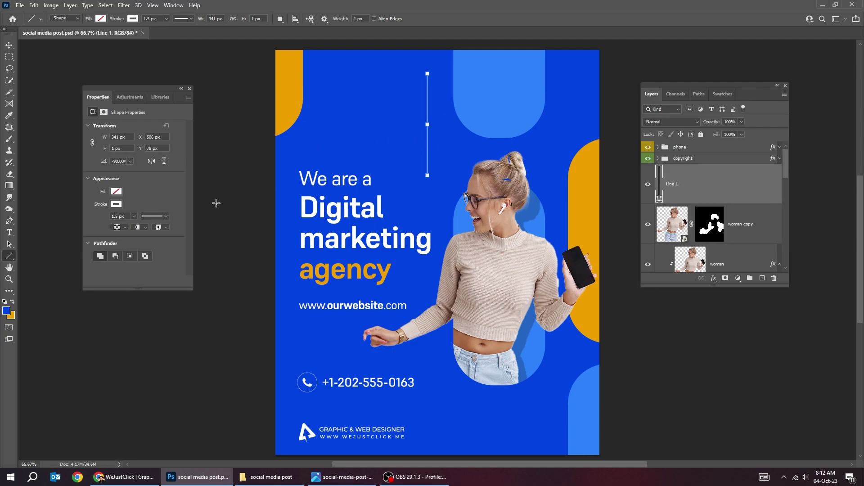
{"action": "left_click", "coordinate": [9, 46]}
{"action": "left_click_drag", "start_coordinate": [428, 144], "coordinate": [432, 163]}
{"action": "left_click", "coordinate": [117, 204]}
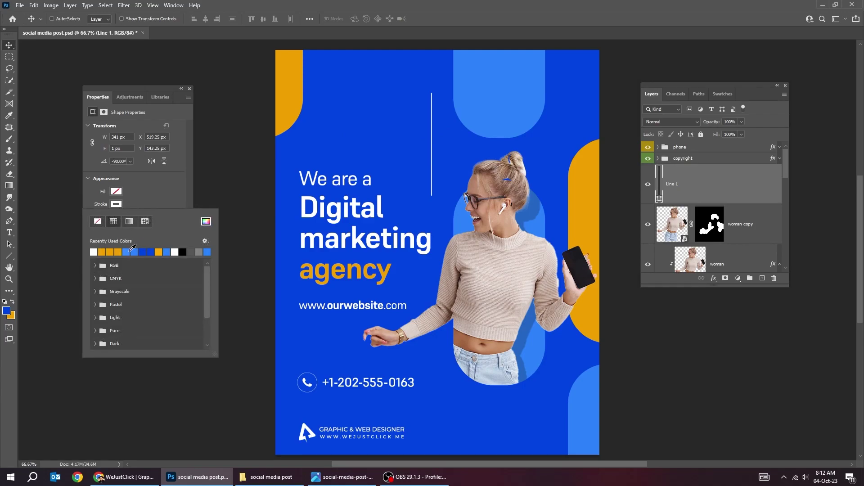
{"action": "left_click", "coordinate": [130, 251]}
{"action": "key", "text": "Escape"}
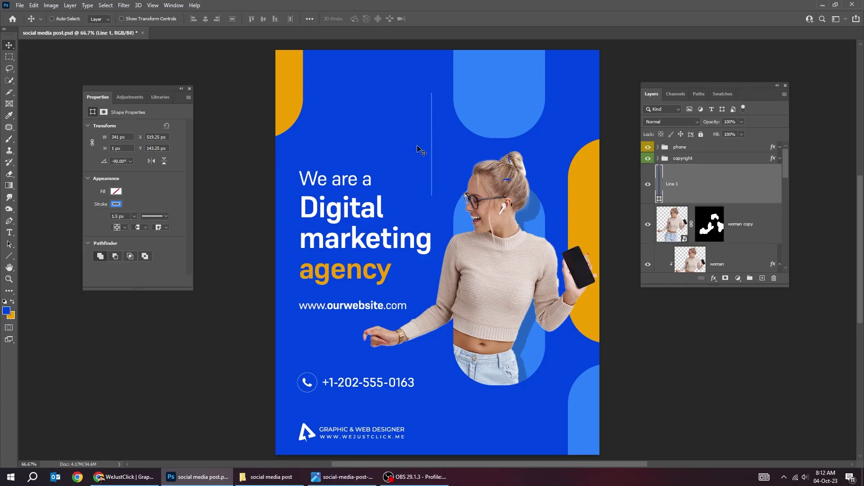
- Copy the line several times to the left, select all line layers, and distribute their horizontal centers
{"action": "left_click_drag", "start_coordinate": [436, 169], "coordinate": [423, 161]}
{"action": "left_click_drag", "start_coordinate": [423, 160], "coordinate": [379, 132]}
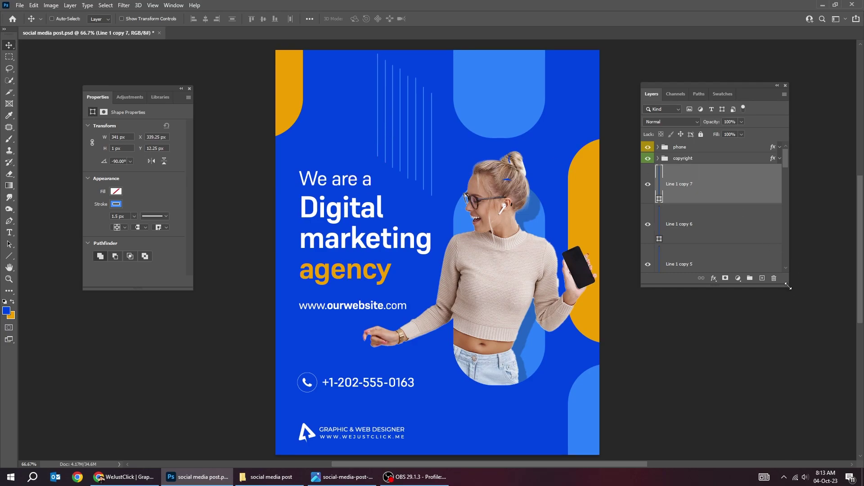
{"action": "left_click_drag", "start_coordinate": [788, 286], "coordinate": [795, 347]}
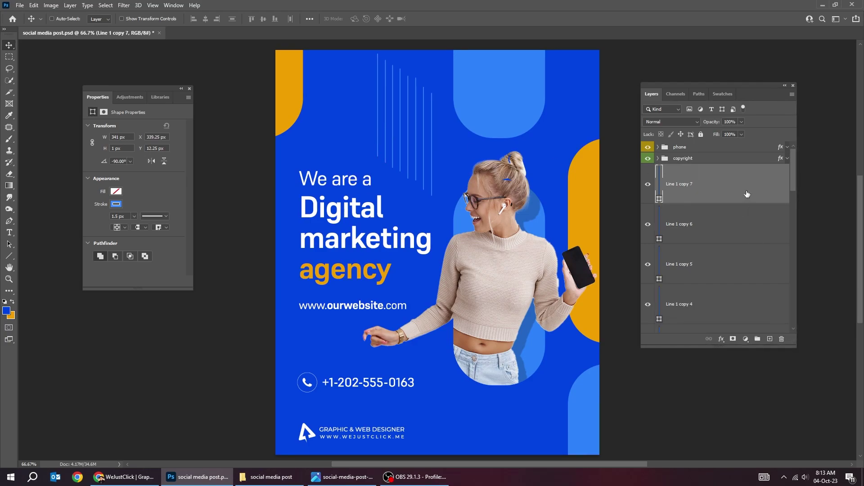
{"action": "scroll", "coordinate": [738, 216], "scroll_direction": "down", "scroll_amount": 5}
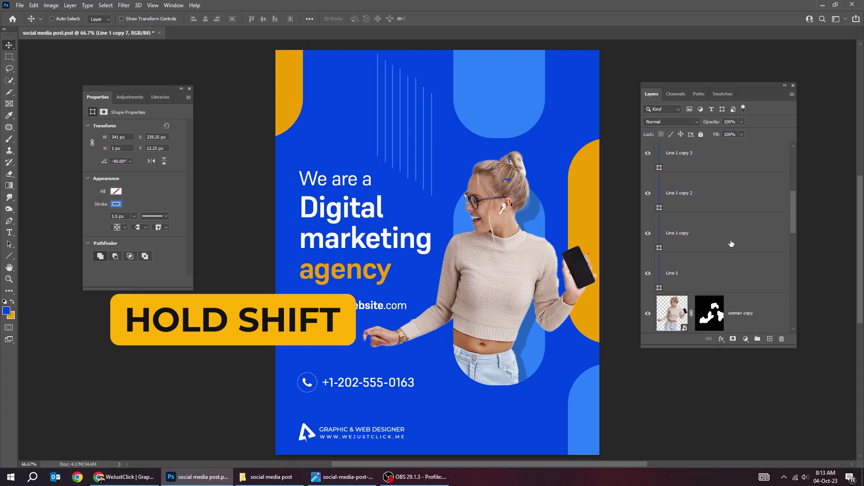
{"action": "left_click", "coordinate": [725, 275], "text": "shift"}
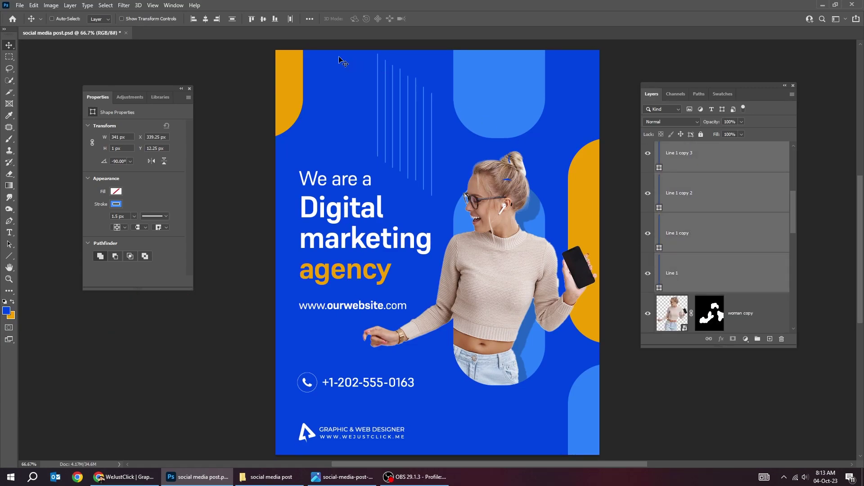
{"action": "left_click", "coordinate": [291, 20]}
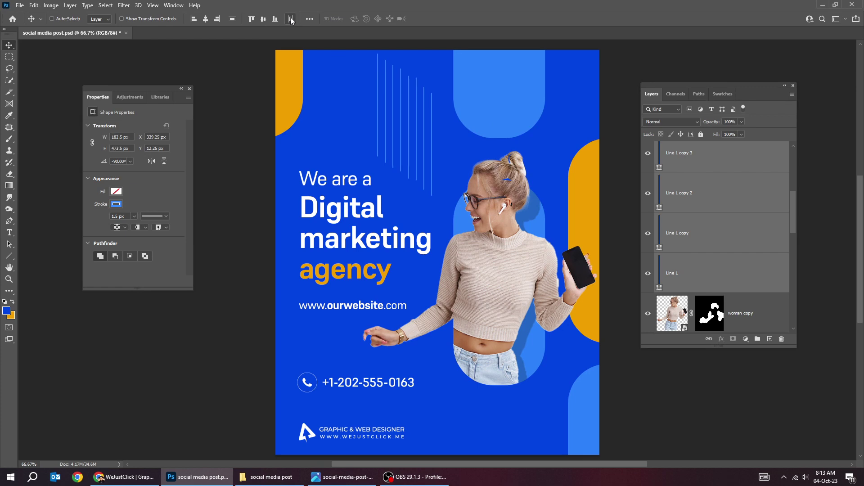